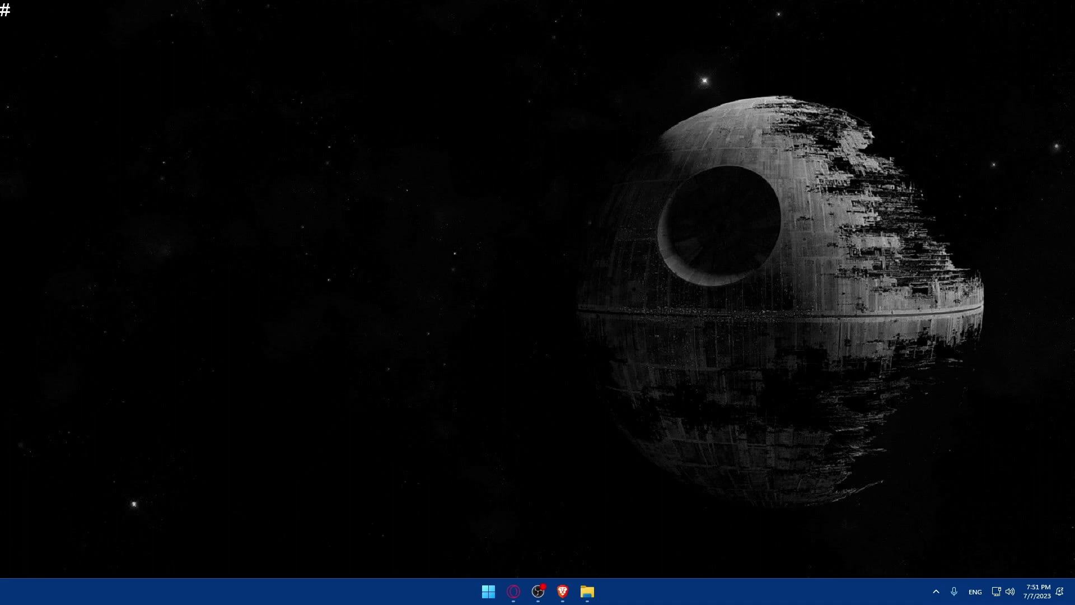
- From the Pro category, open the locked Posts widget's 'Display Your Posts With Featured Layouts' upgrade page
left_click(562, 592)
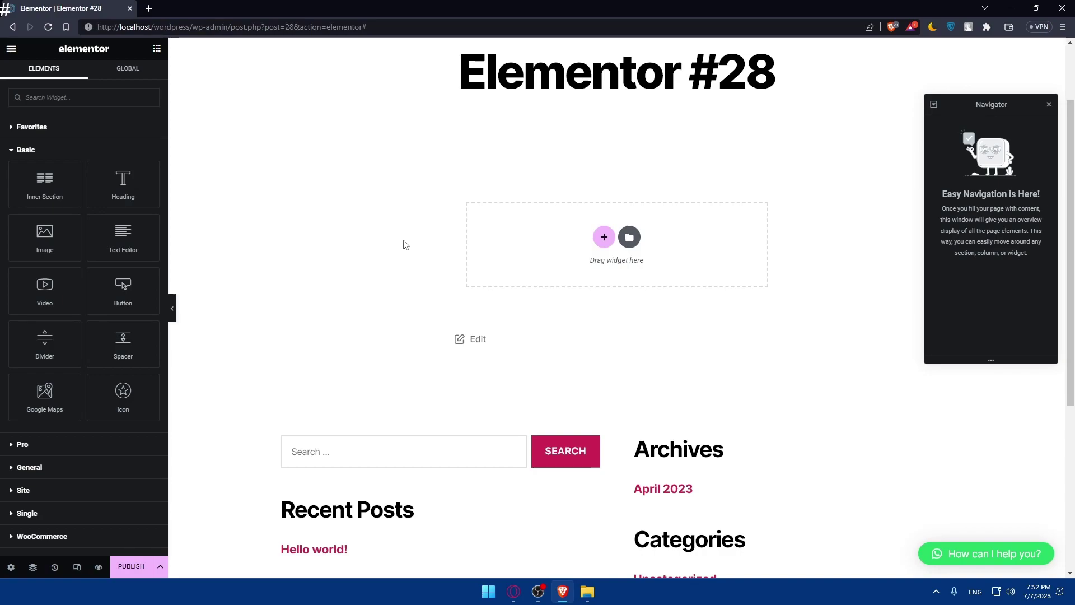
left_click(84, 445)
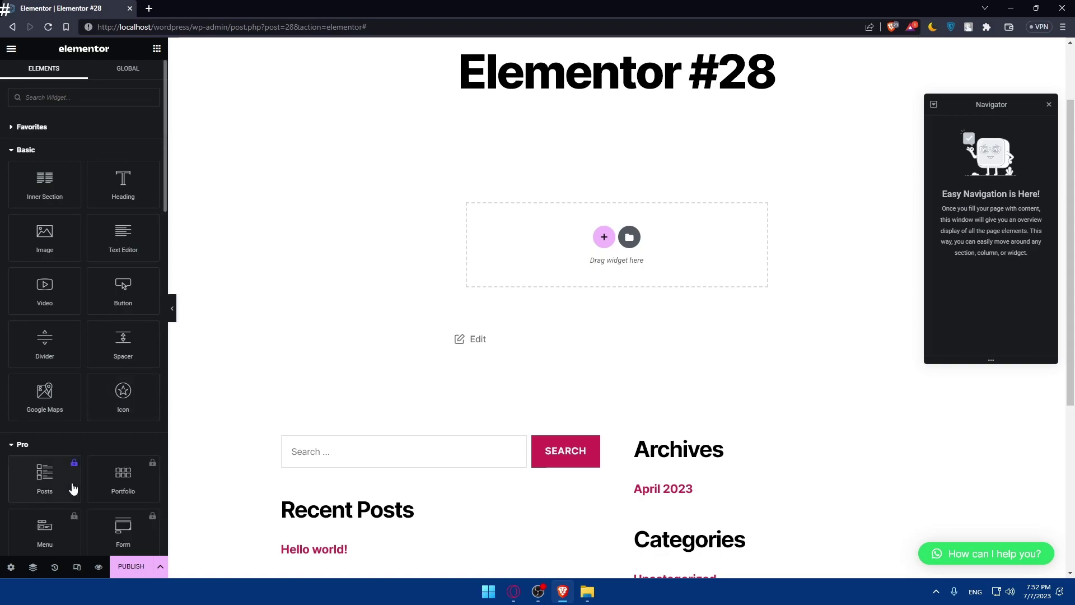
left_click(70, 484)
left_click(134, 545)
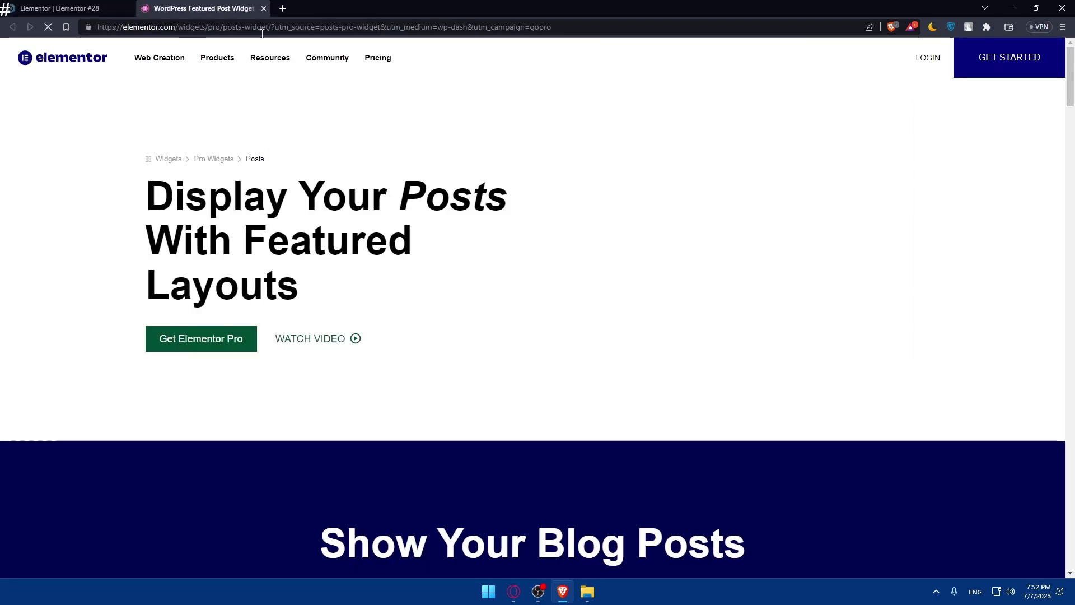
- Browse the elementor.com Pro pricing plans, then close the Featured Post Widget tab
left_click(61, 8)
scroll(233, 264, "down", 2)
left_click(185, 8)
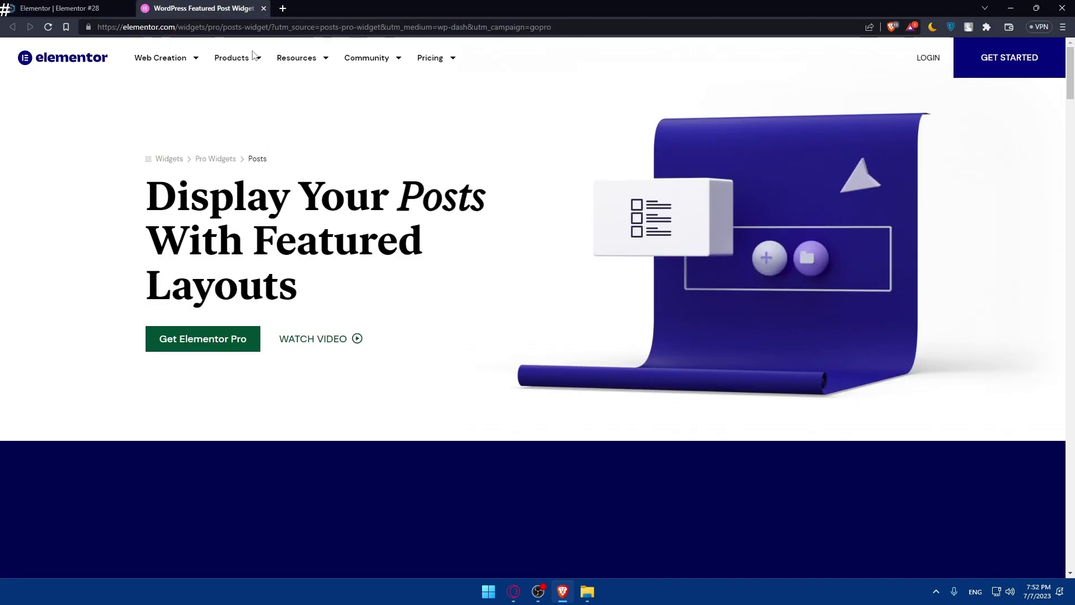
left_click(246, 333)
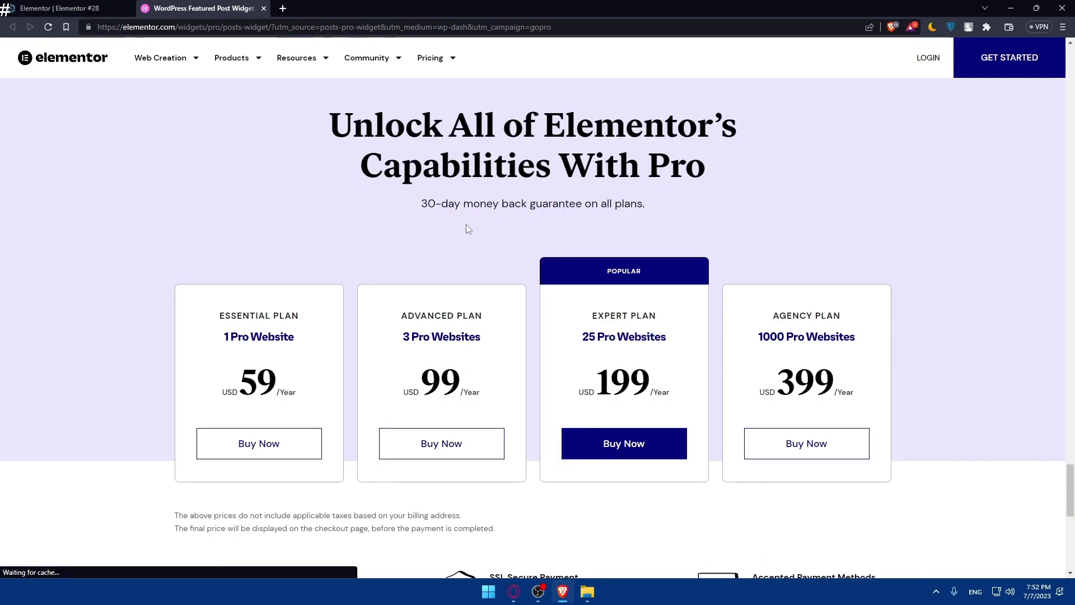
scroll(485, 395, "down", 3)
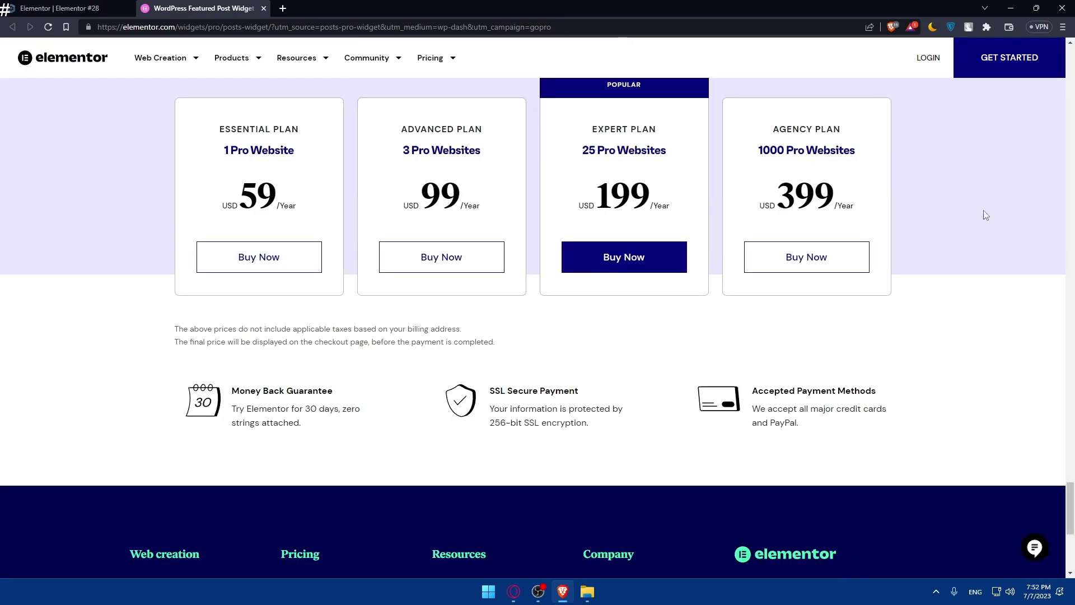
left_click(263, 7)
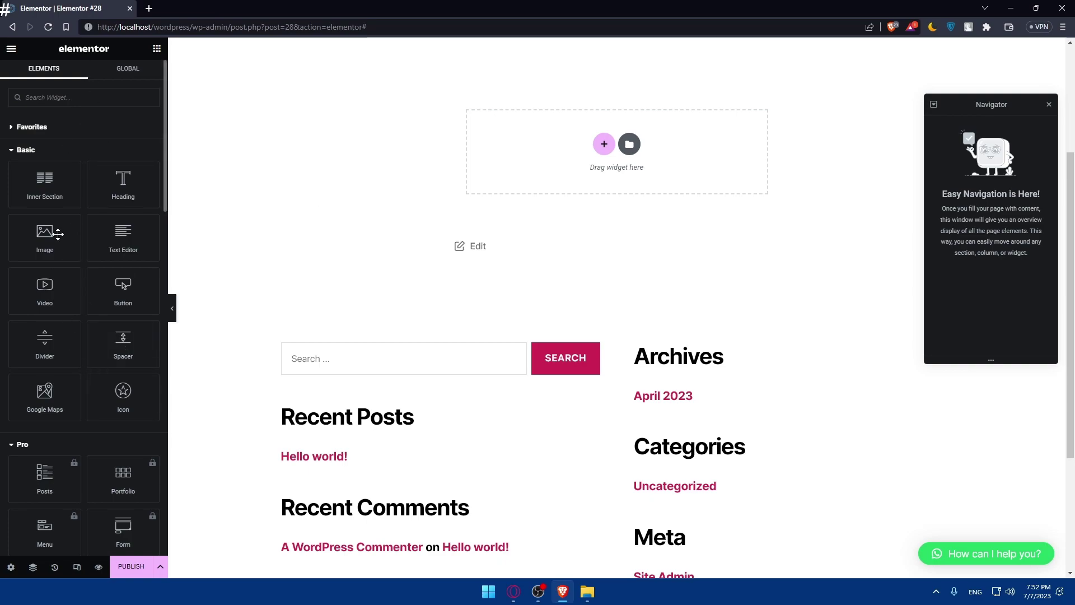
- Search widgets for 'accor' and drop an Accordion widget into the empty section
type("a")
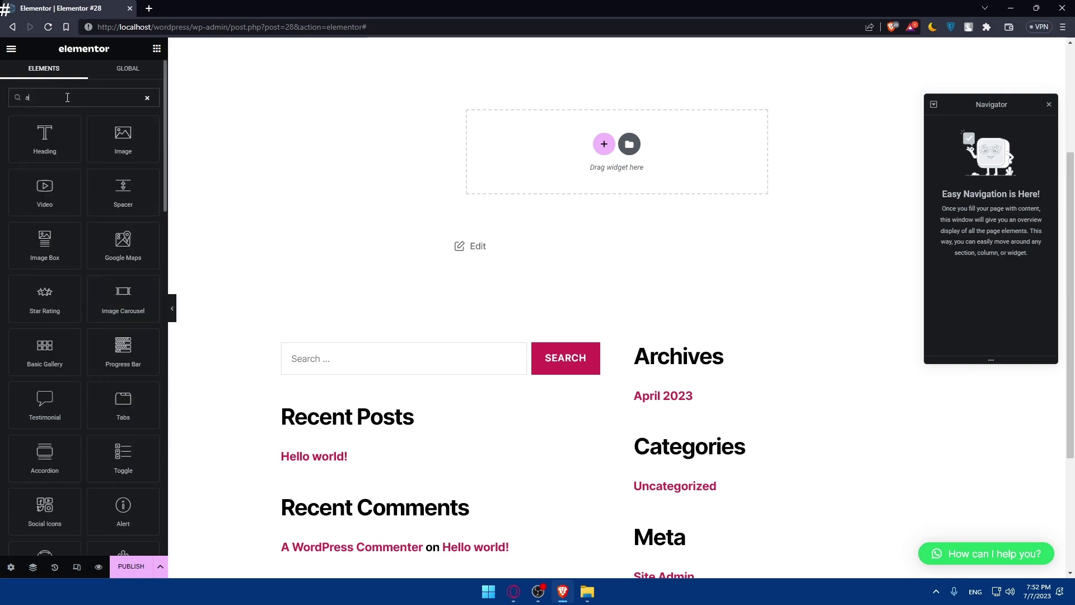
type("ccordion")
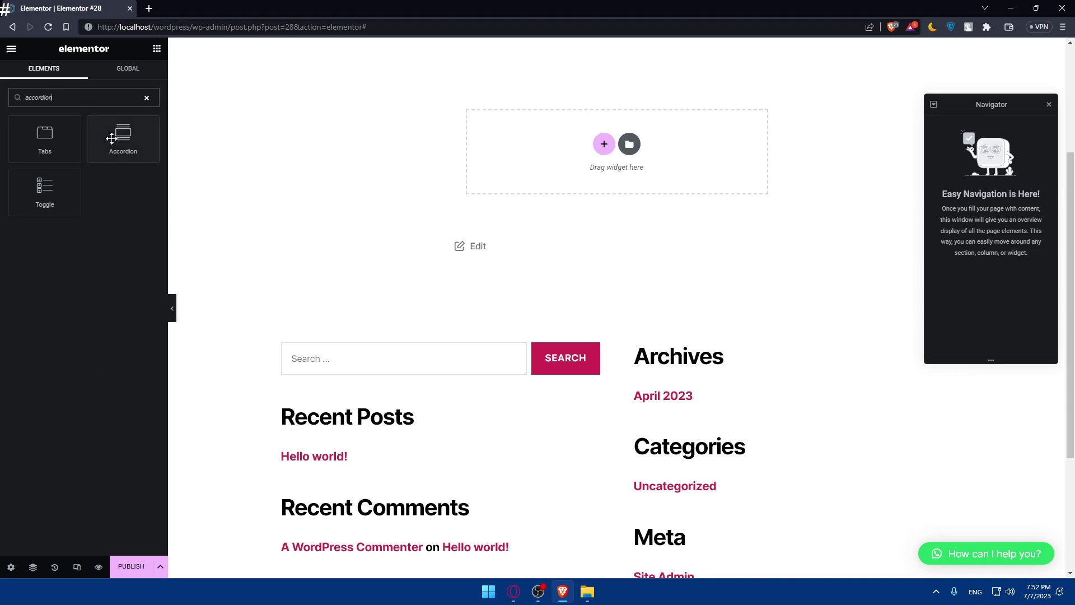
left_click_drag(111, 138, 579, 151)
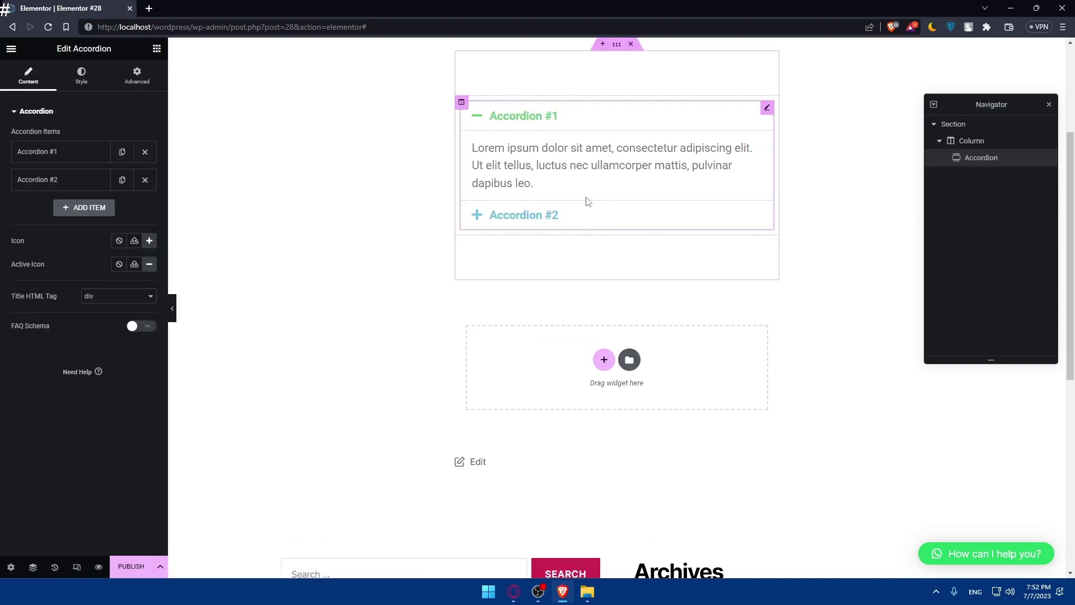
scroll(546, 221, "up", 3)
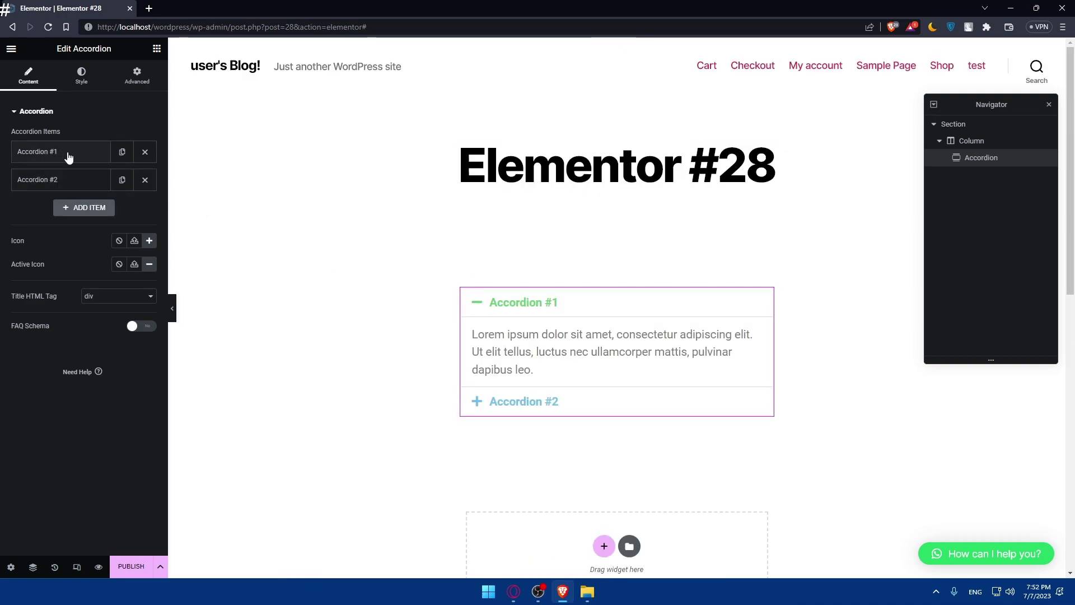
left_click(601, 336)
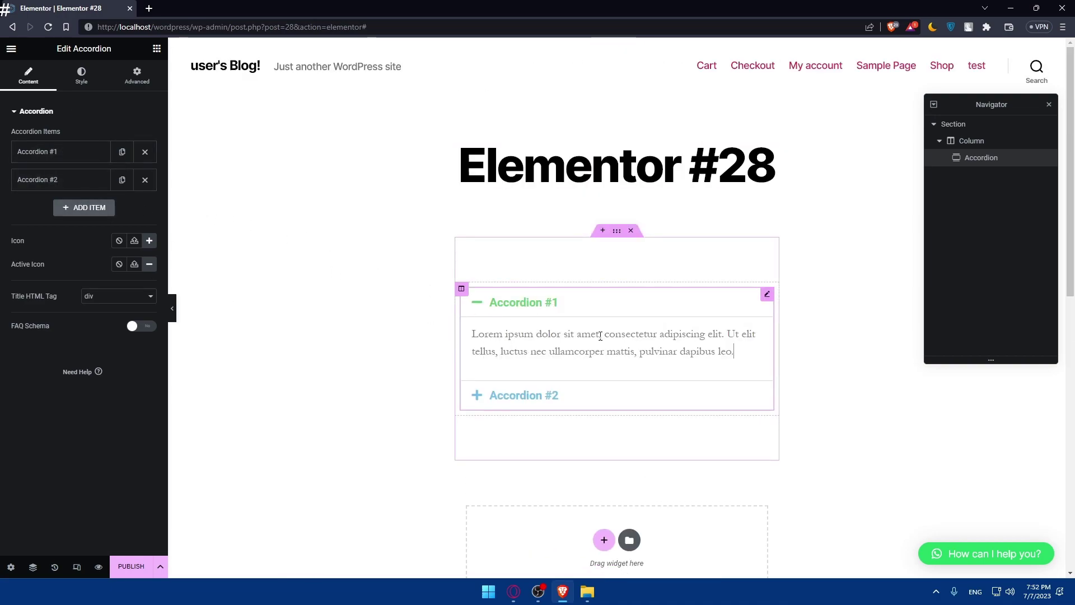
- Duplicate and delete Accordion #1 items, undo the deletion, and reopen Accordion #1
left_click(61, 158)
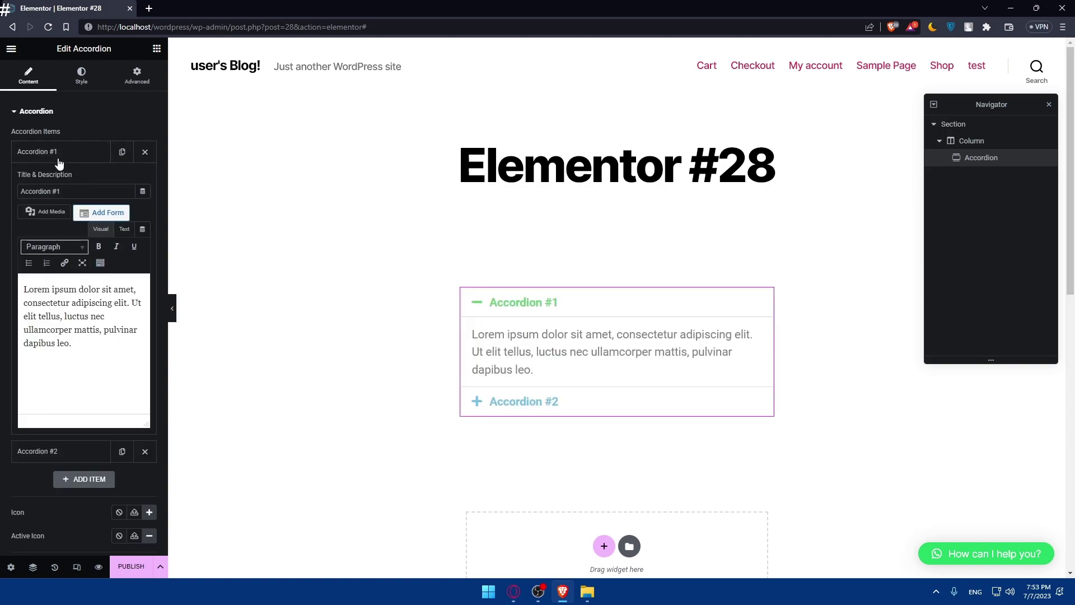
left_click(58, 159)
left_click(122, 153)
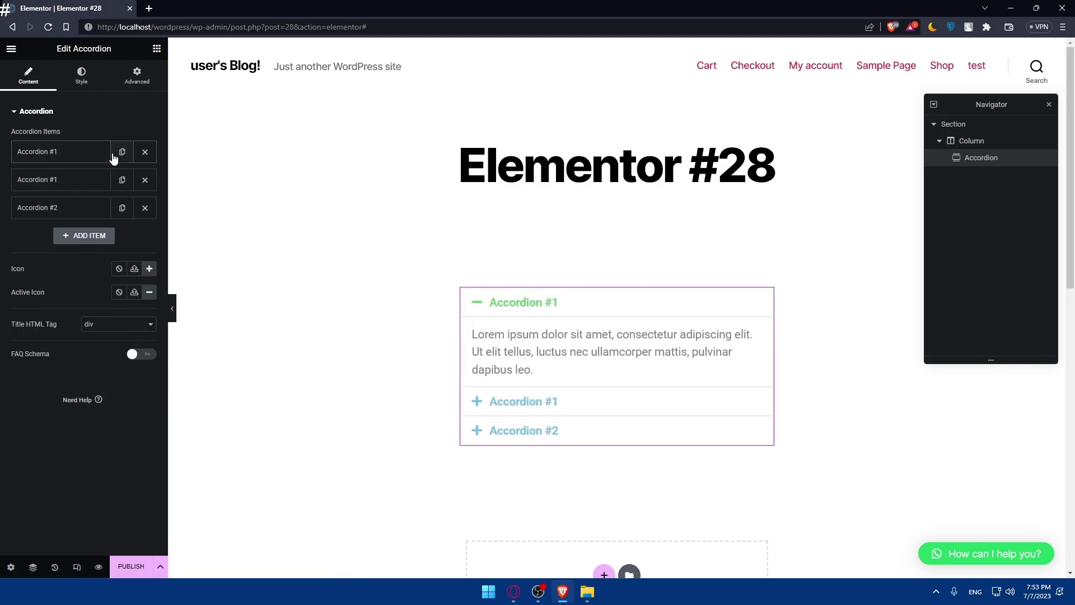
left_click(145, 180)
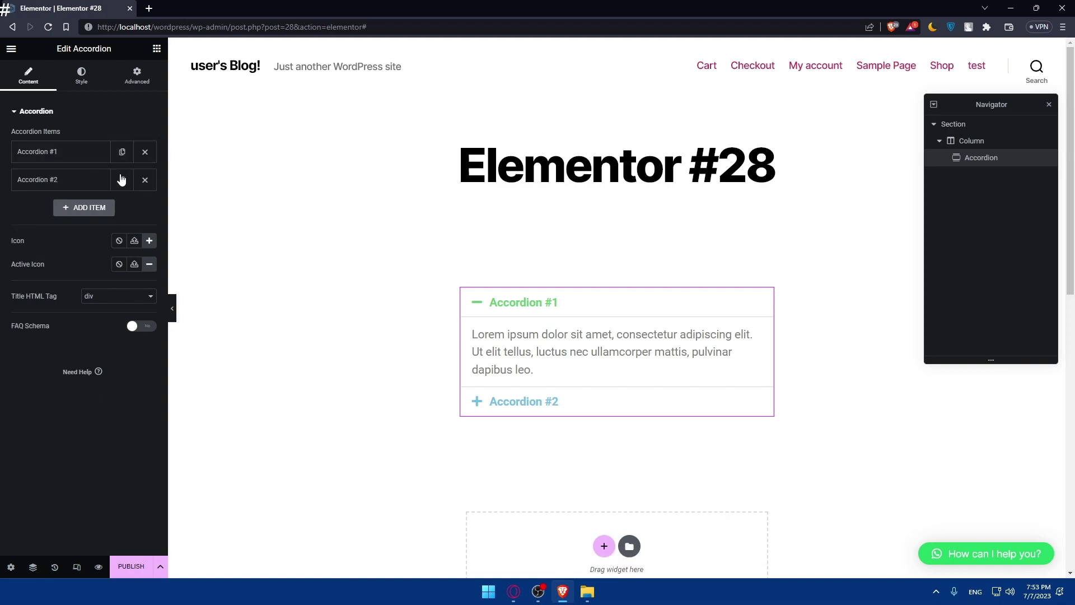
left_click(146, 153)
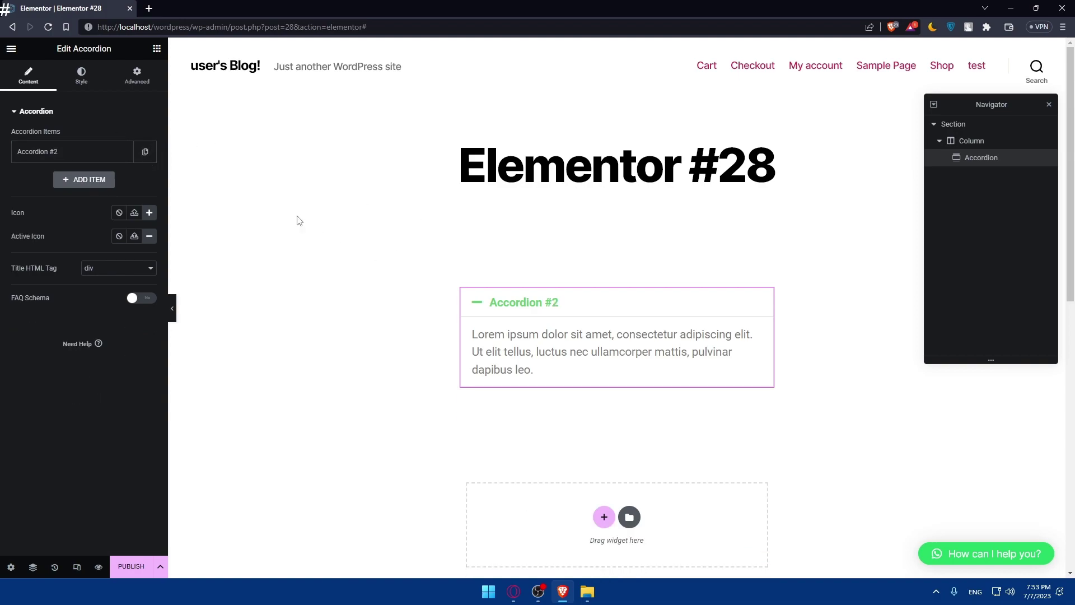
key("ctrl+z")
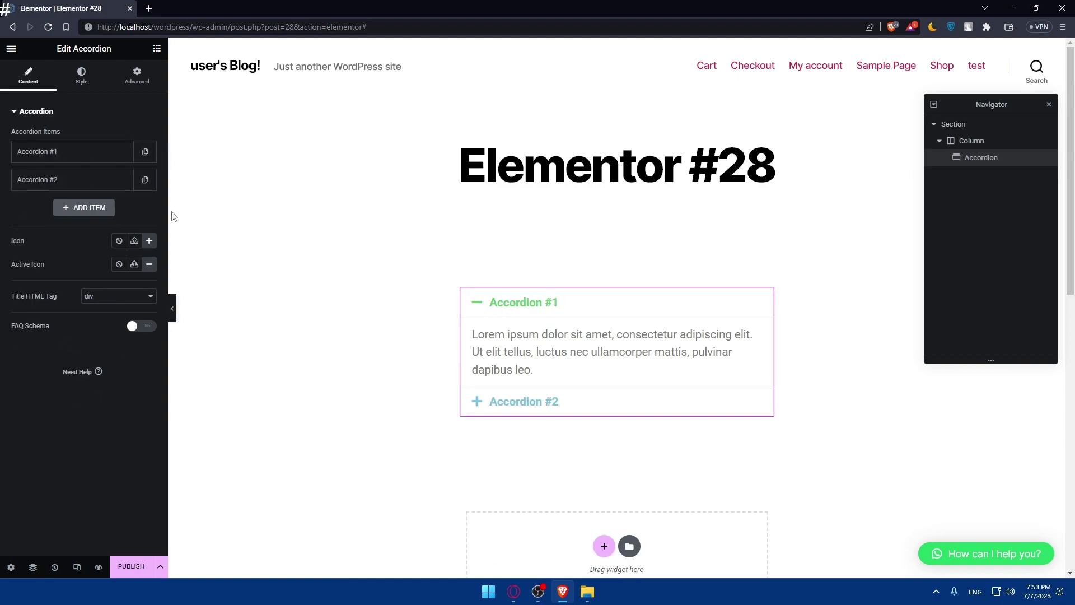
left_click(35, 151)
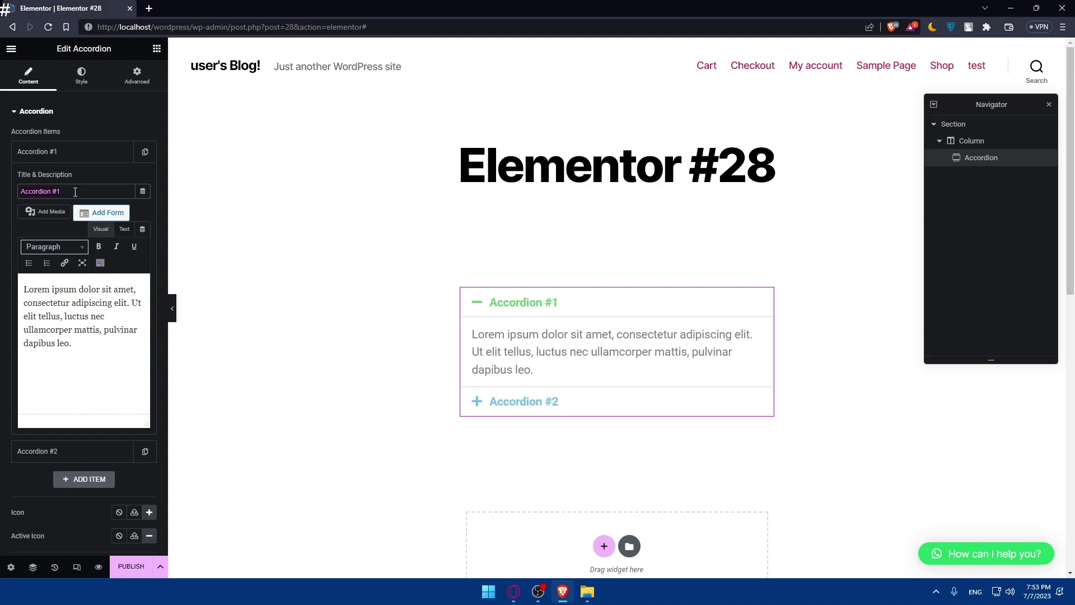
- Title the first item 'Why are you using this ?' and replace its lorem ipsum description
type("Why ")
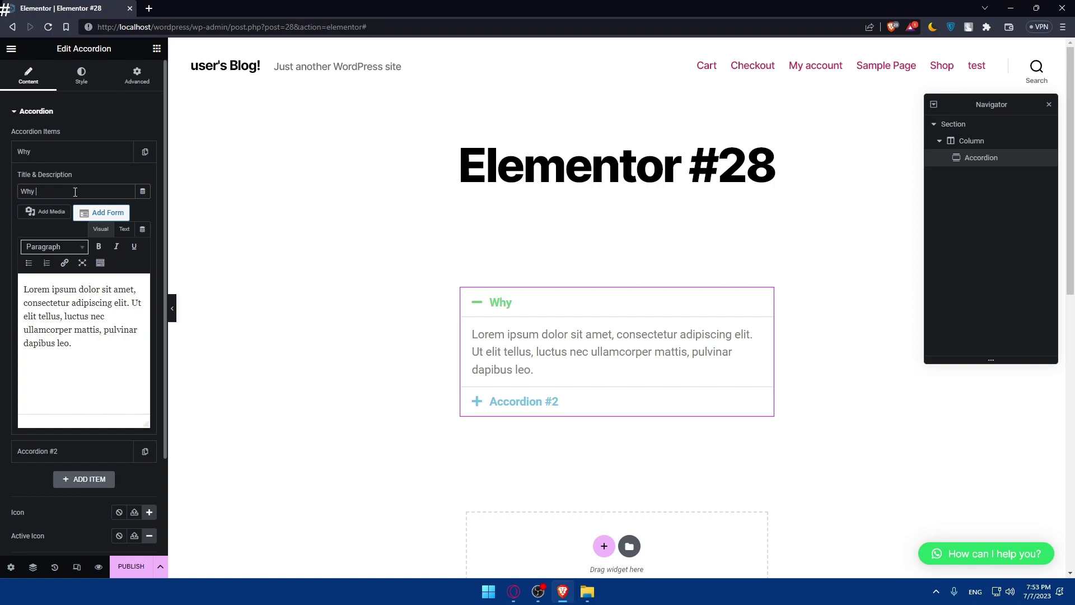
type("are you")
key("BackSpace")
key("BackSpace")
key("BackSpace")
key("BackSpace")
type("you using")
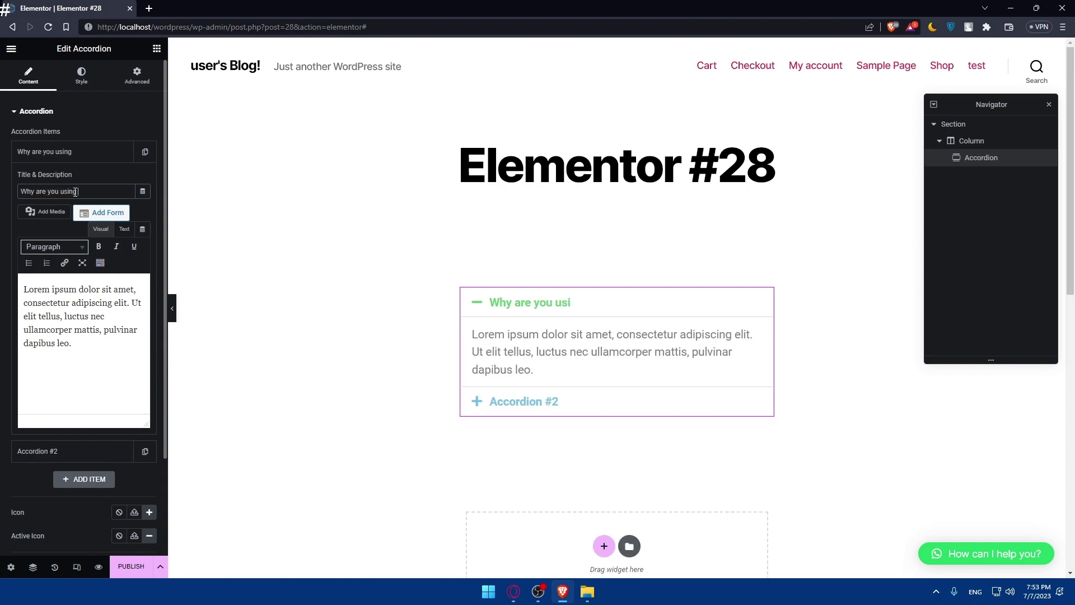
type(" this ?")
key("ctrl+a")
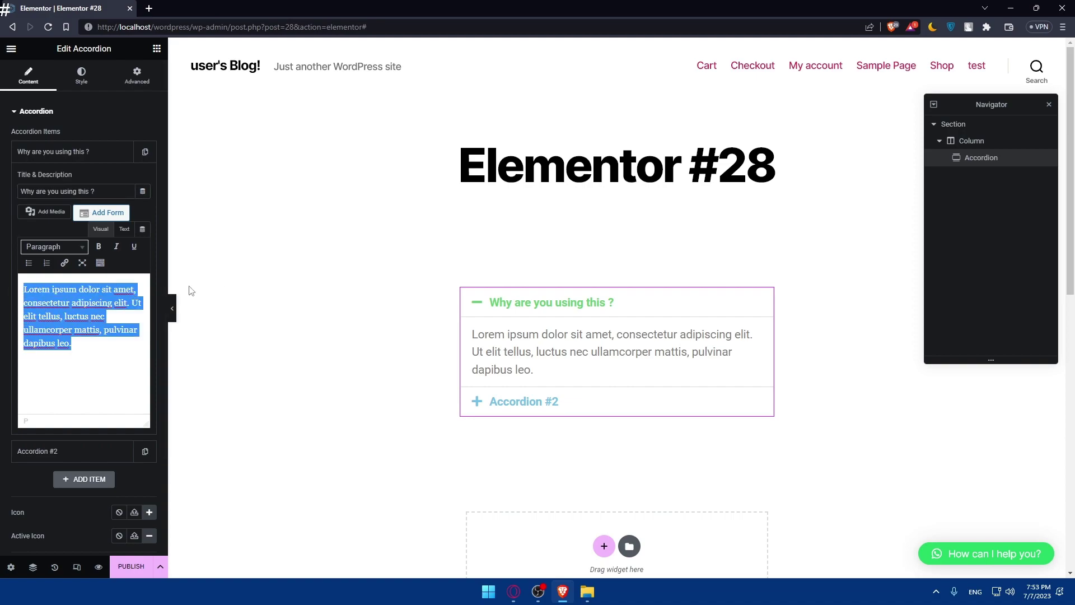
type("we are uysing this for bhfsodboj n sdkjbgkjsdb")
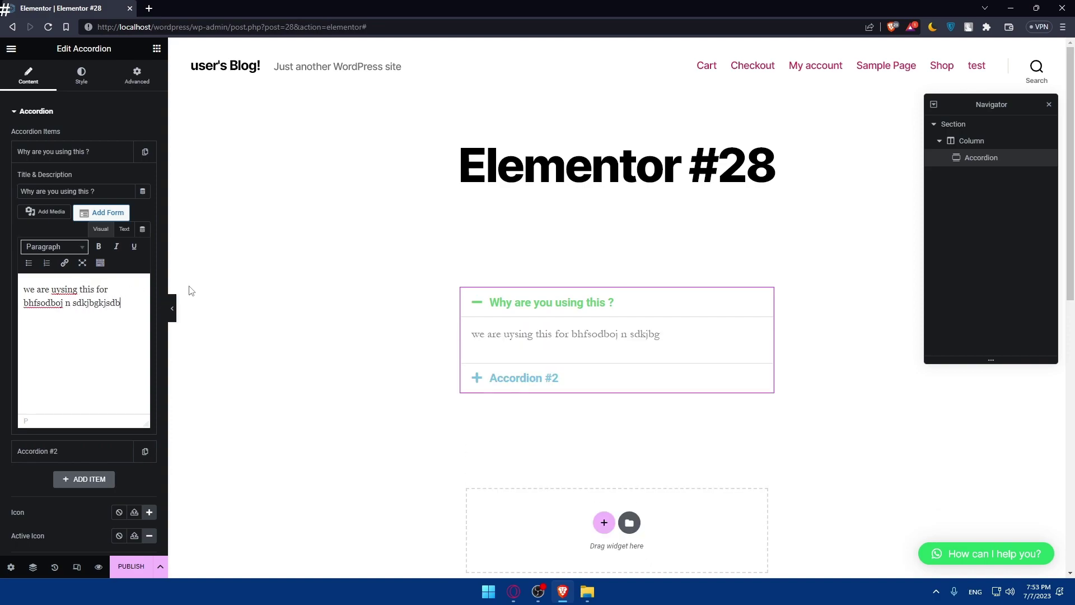
type("gjdkgfhlsd")
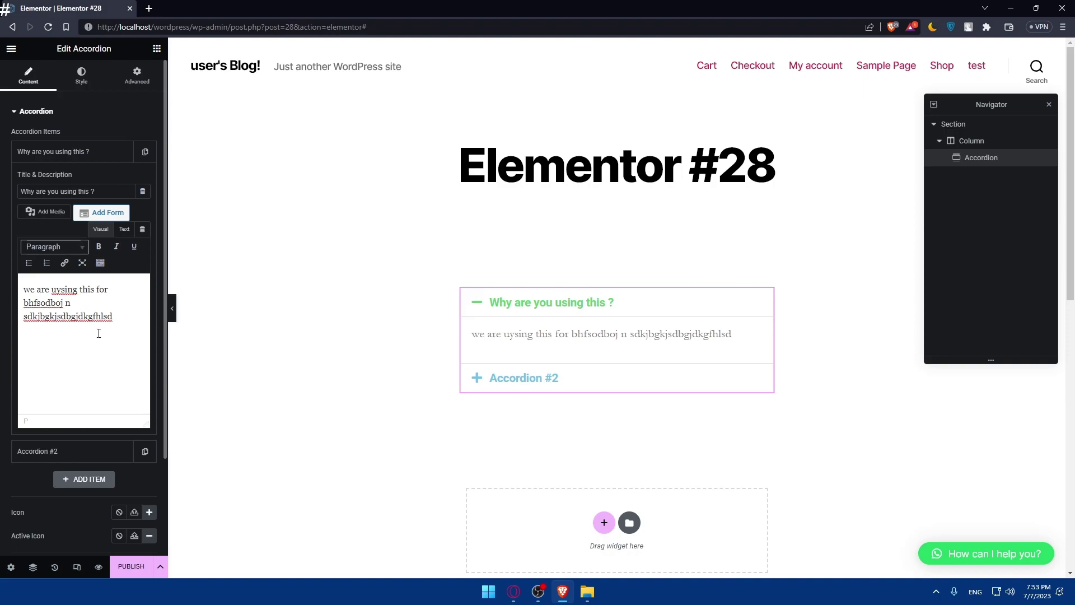
- Browse media library images and Upload files, then close it without inserting anything
left_click(46, 211)
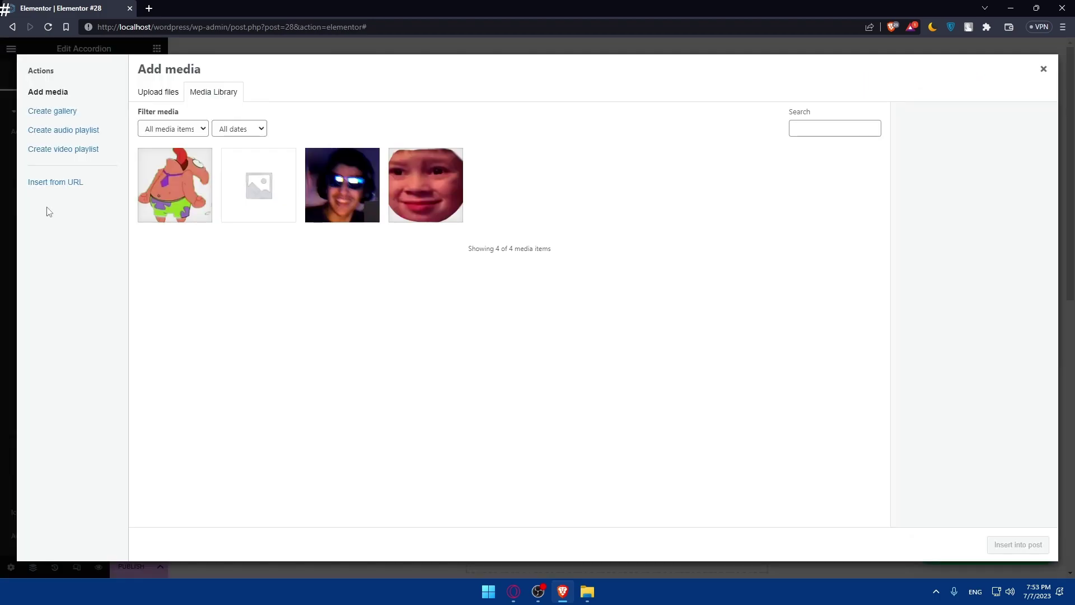
left_click(231, 185)
left_click(185, 188)
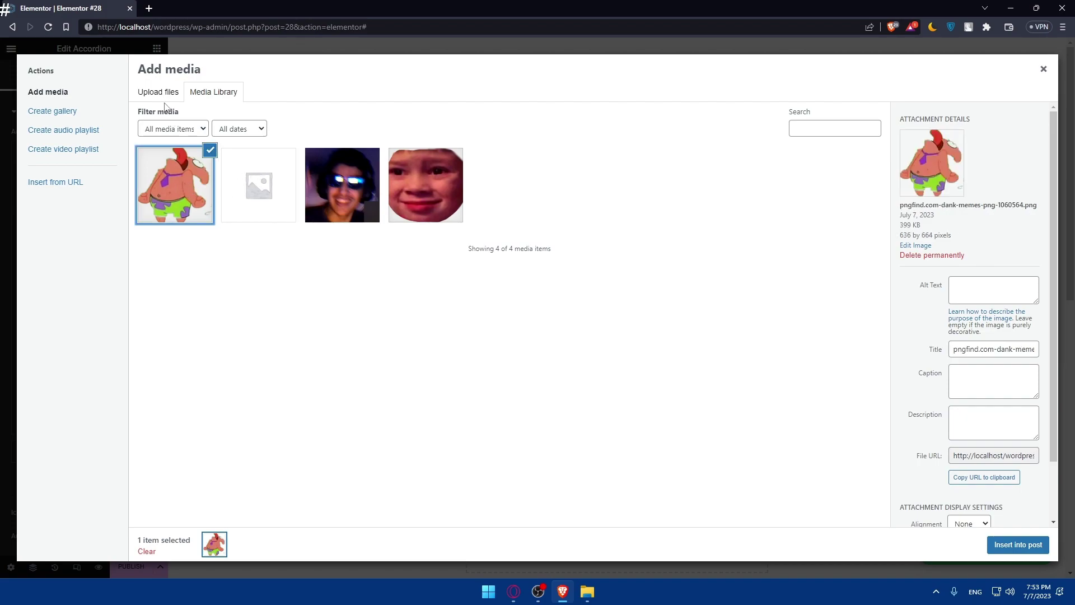
left_click(166, 97)
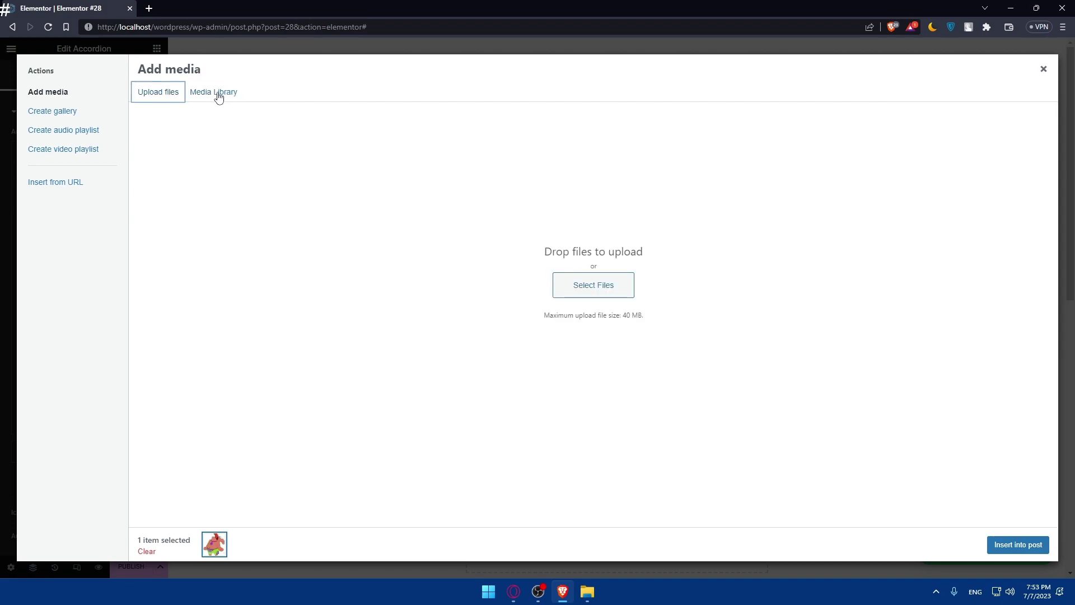
left_click(227, 358)
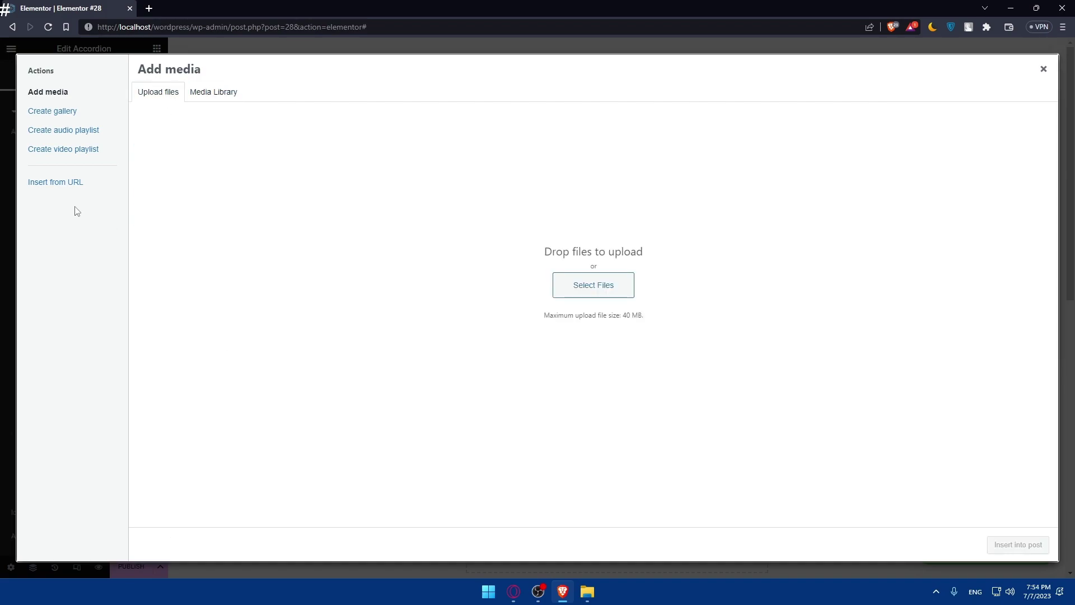
left_click(1044, 69)
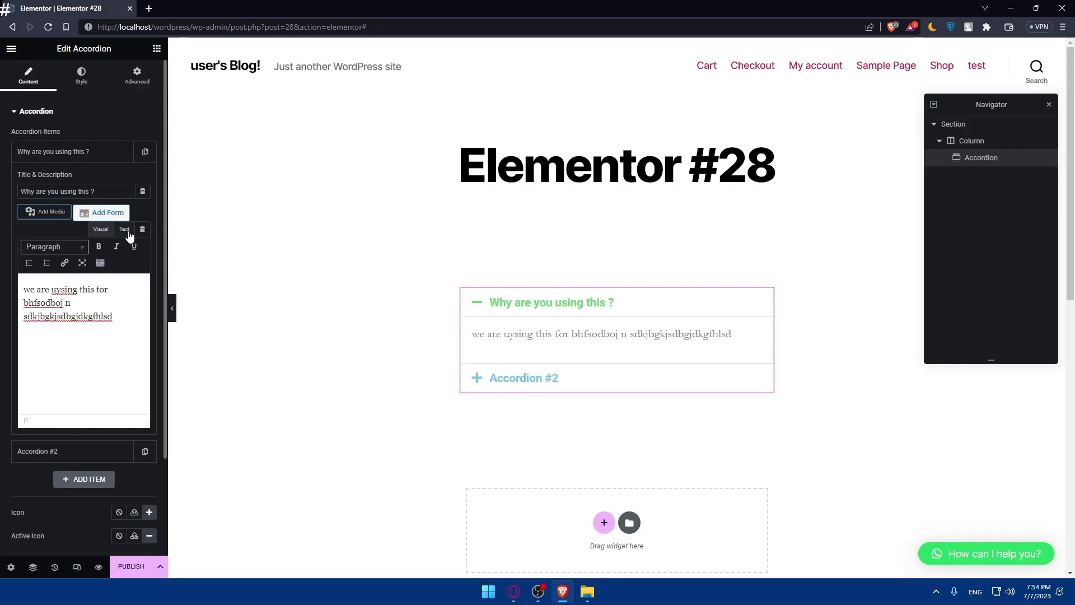
left_click(80, 252)
left_click(80, 252)
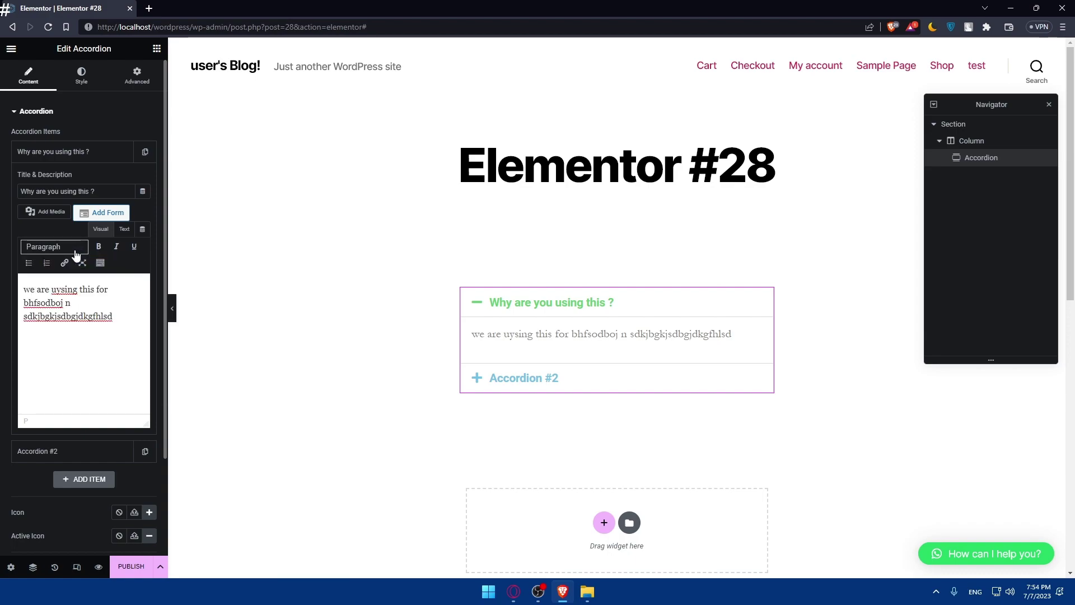
left_click_drag(112, 336, 22, 285)
left_click(102, 357)
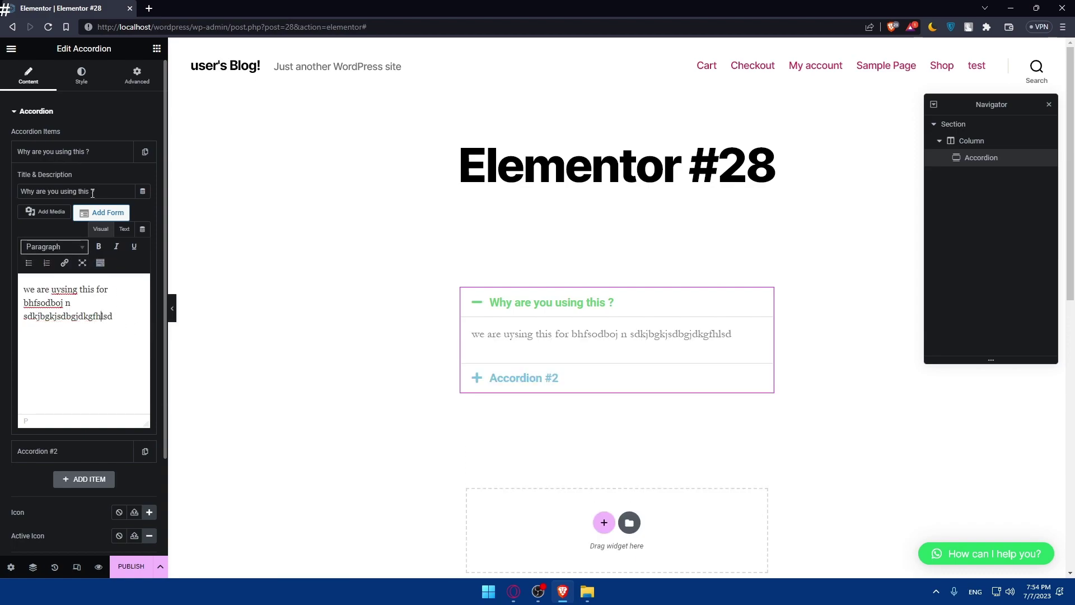
type("-")
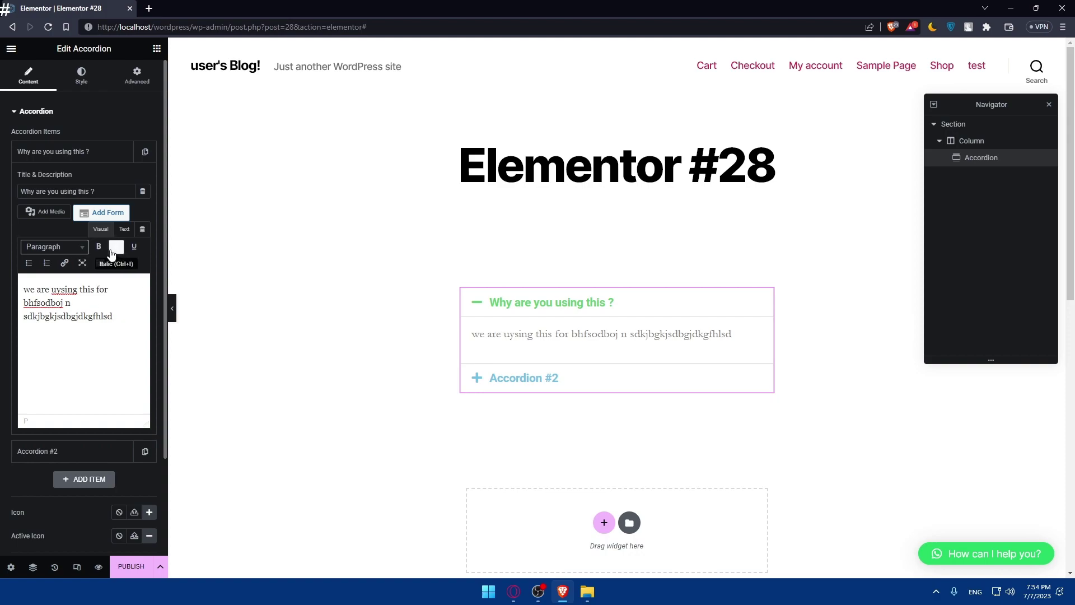
- Set the accordion's border colour to red #EA0D0D and its border width to 4 px
left_click(84, 84)
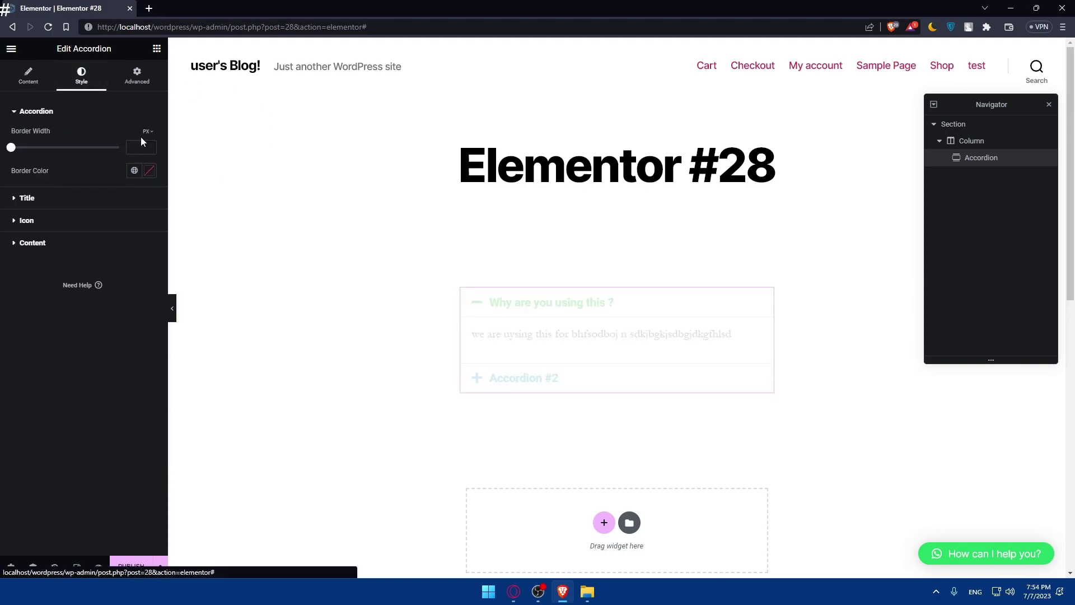
mouse_move(12, 149)
left_mouse_down()
mouse_move(88, 148)
mouse_move(11, 149)
left_mouse_up()
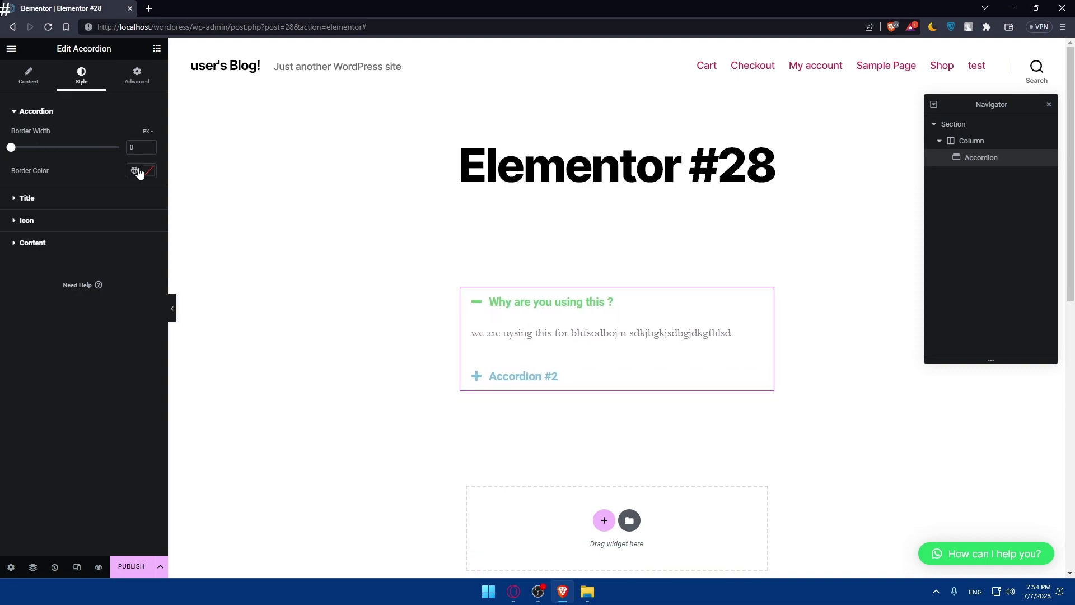
left_click(149, 170)
left_click(142, 219)
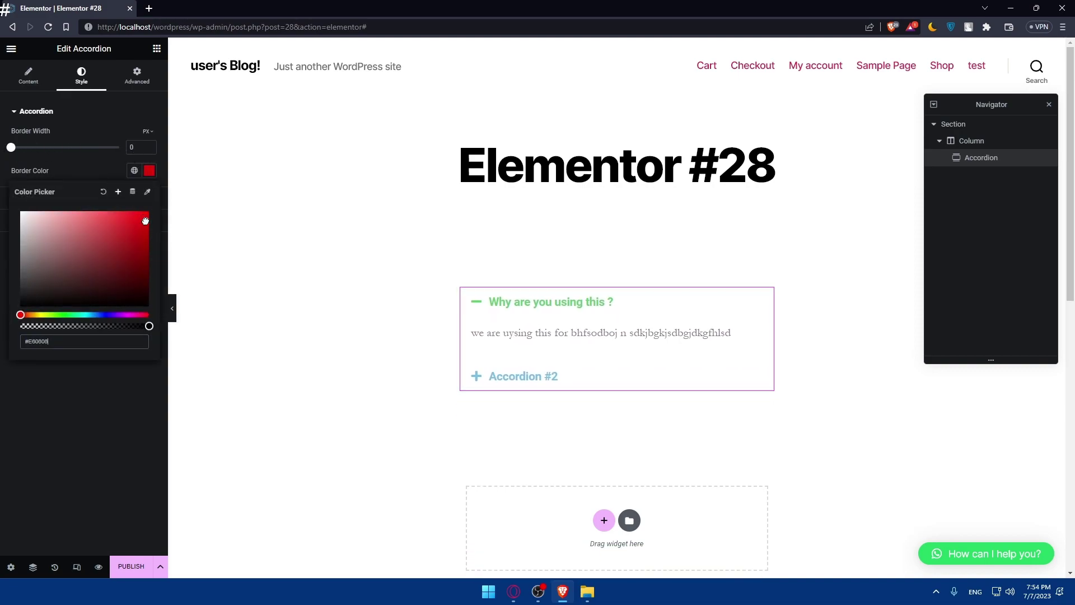
left_click(46, 142)
left_click_drag(11, 147, 35, 148)
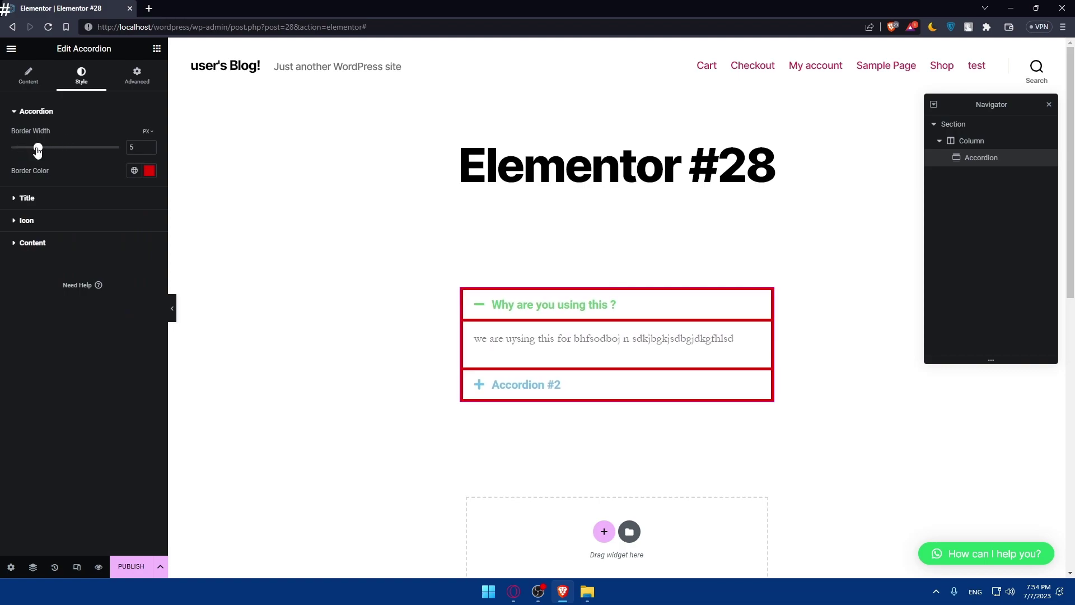
left_click(28, 76)
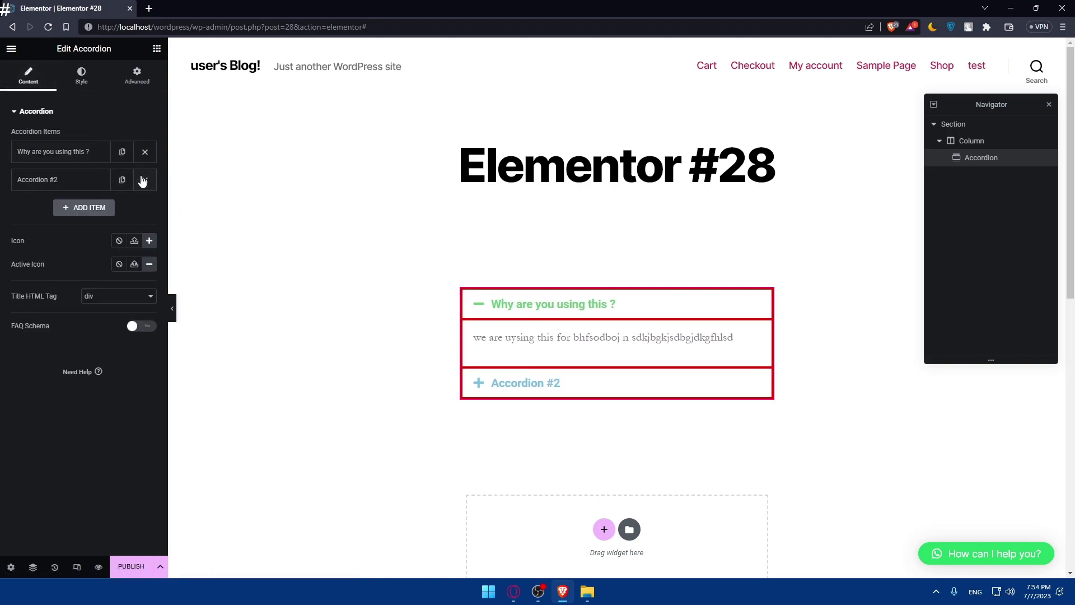
- Retitle Accordion #2 to 'test' and replace its description with 'lfhgdakl'
left_click(102, 154)
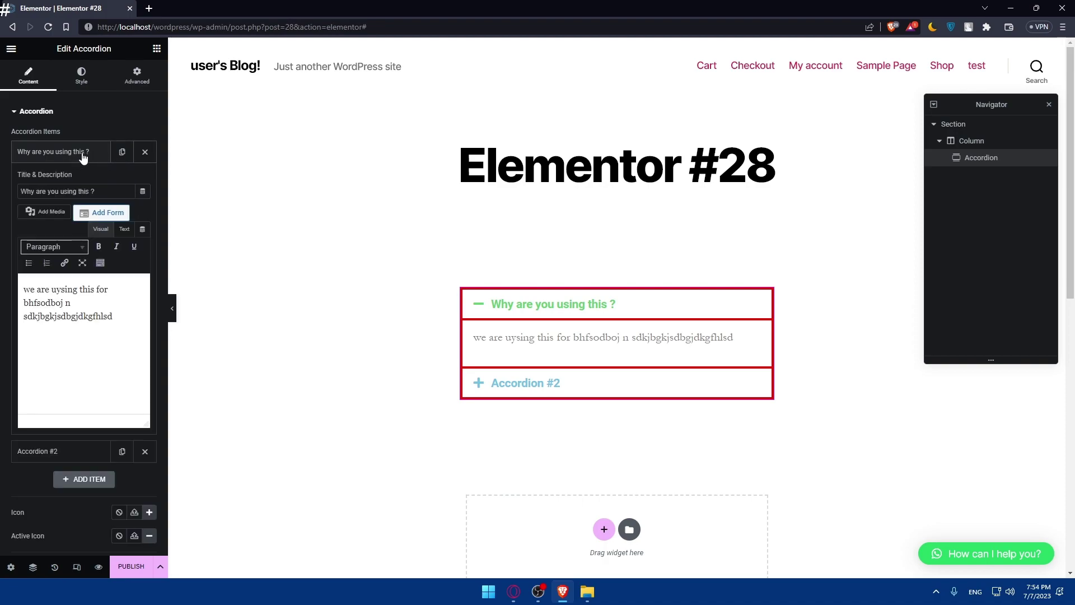
left_click(110, 121)
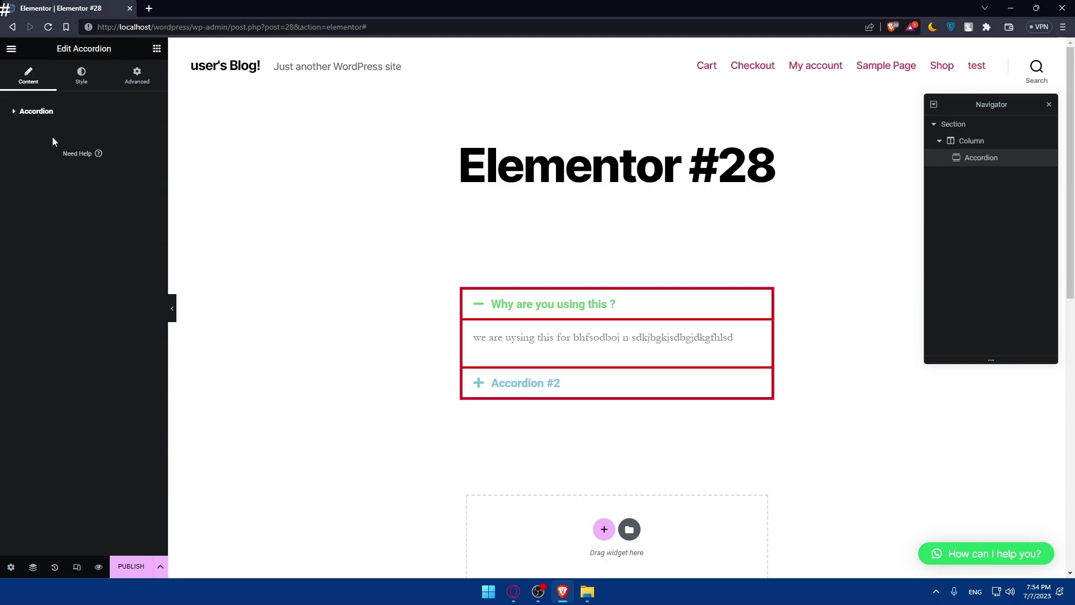
left_click(34, 112)
left_click(77, 179)
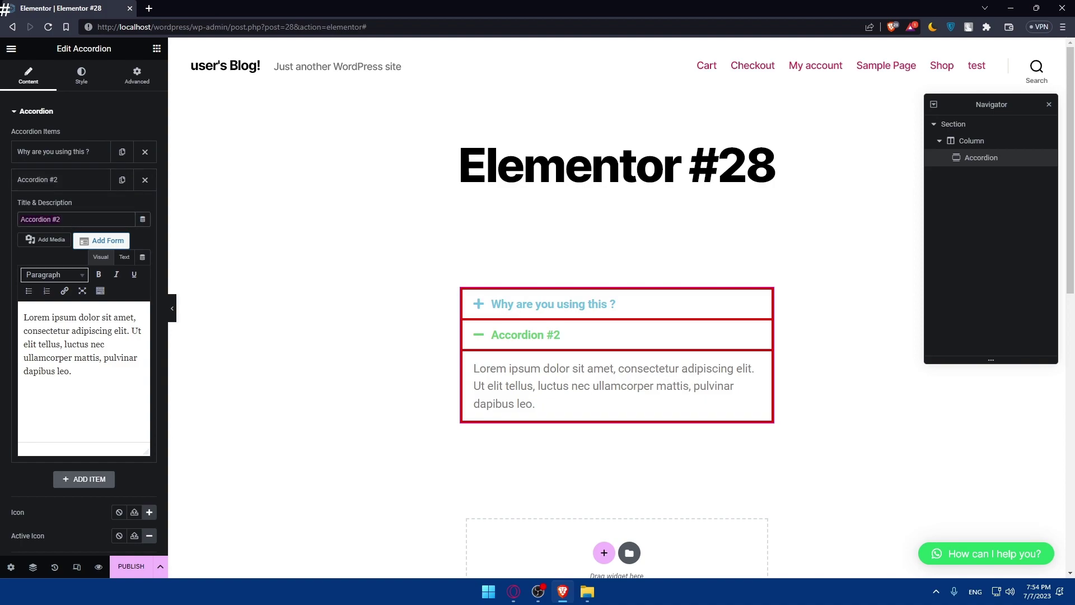
type("test")
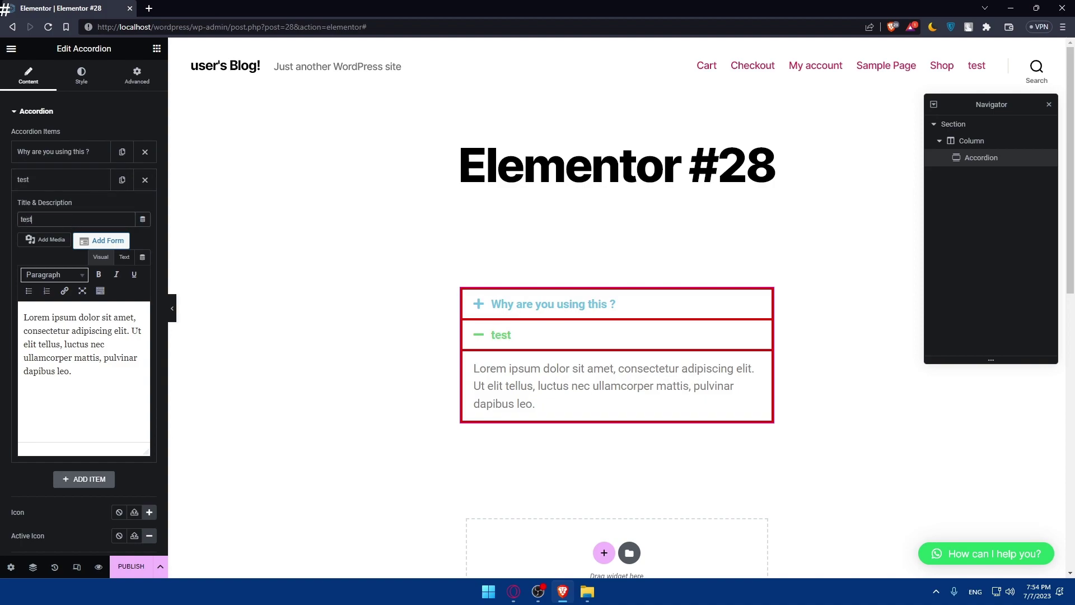
left_click_drag(79, 372, 24, 312)
key("BackSpace")
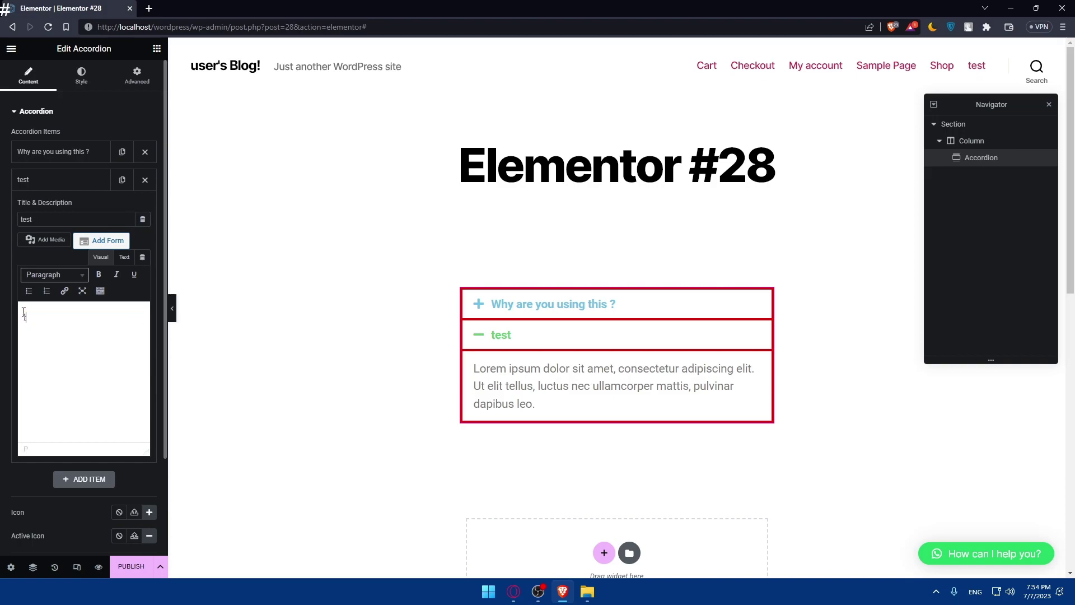
type("lfhgdakl")
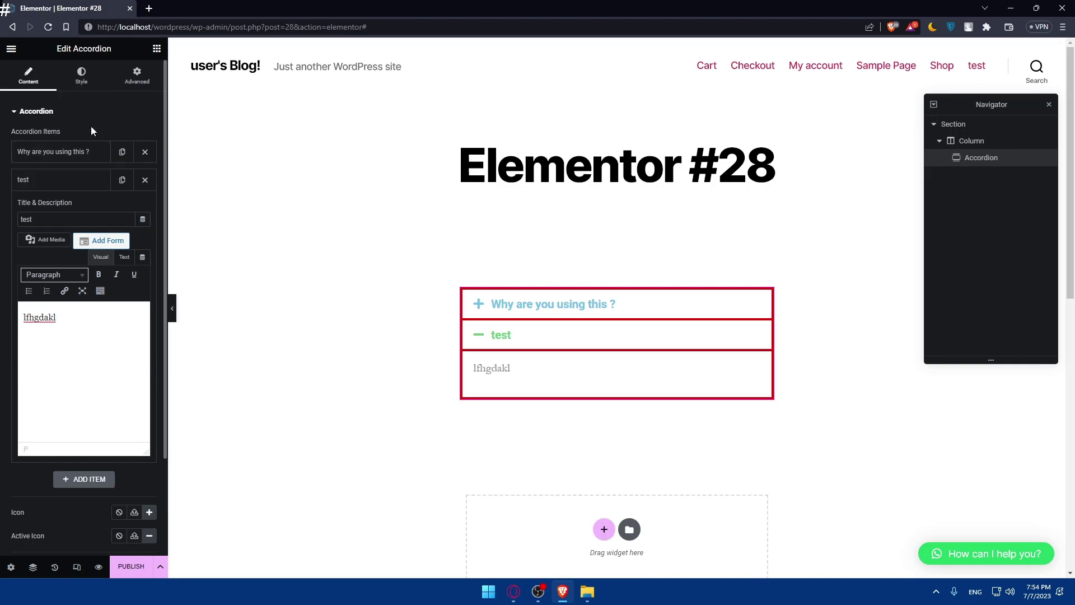
- Add a third accordion item and select the containing Section in the Navigator
left_click(84, 112)
left_click(29, 115)
left_click(79, 206)
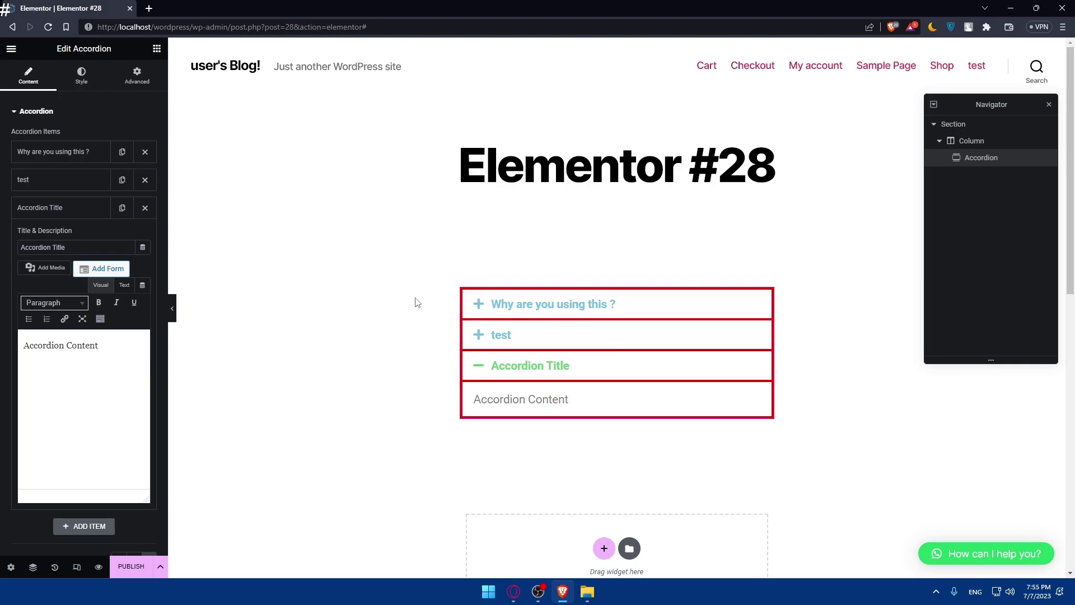
left_click(991, 133)
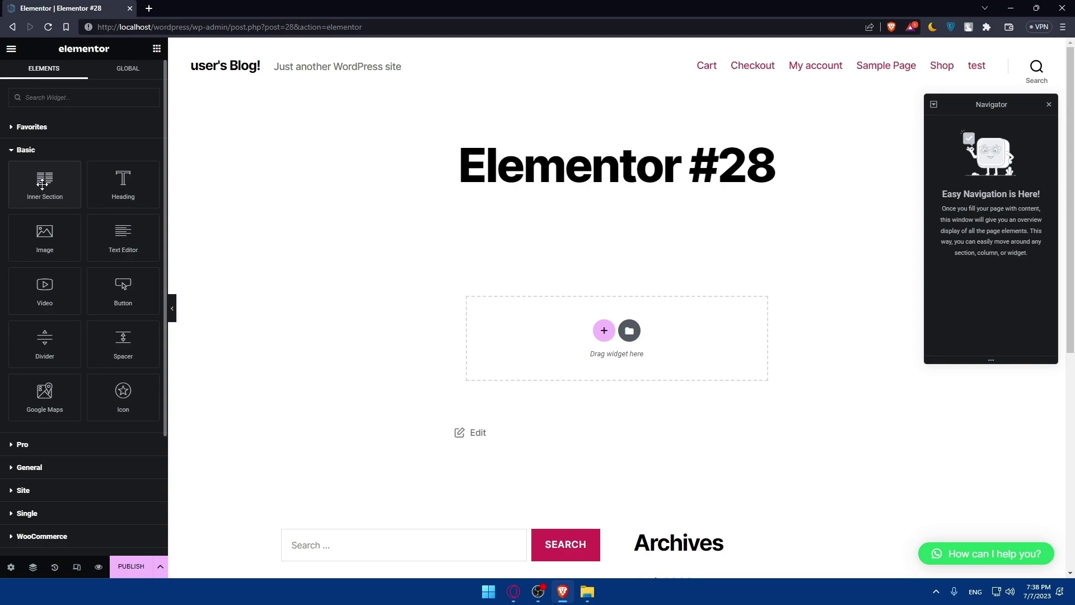
- Drop an Inner Section, widen it to 688, and keep the 50,50 column structure
left_click_drag(42, 184, 560, 338)
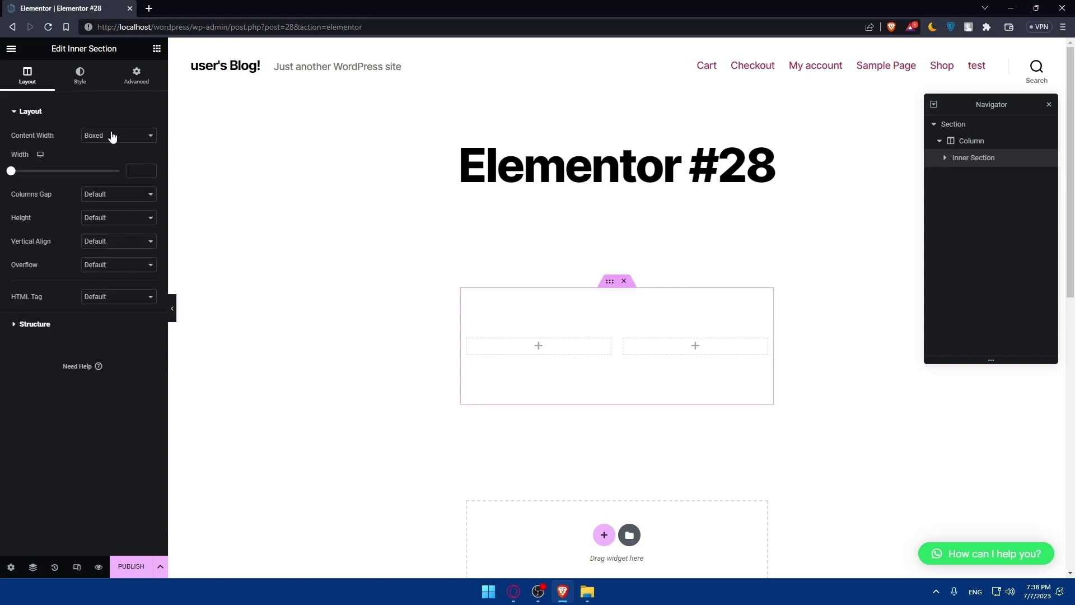
left_click_drag(11, 171, 55, 176)
left_click(32, 324)
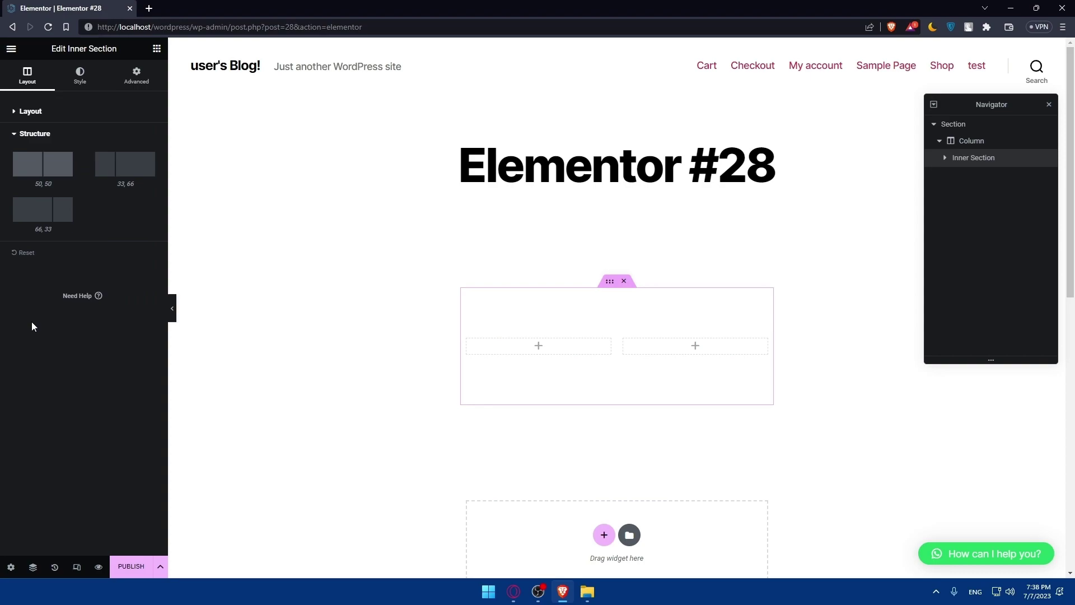
left_click(140, 176)
left_click(69, 205)
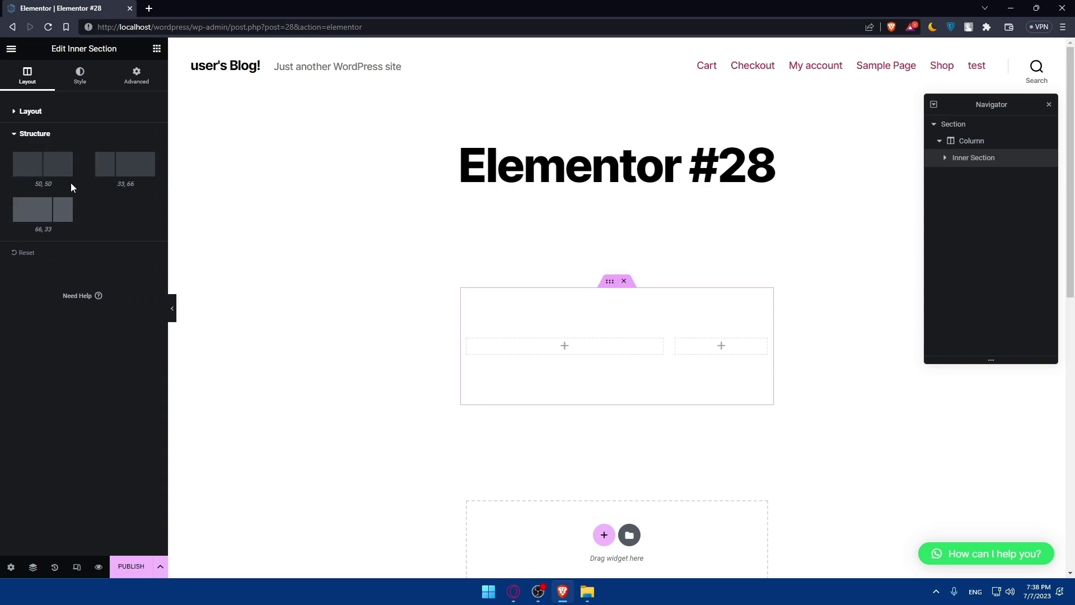
left_click(56, 162)
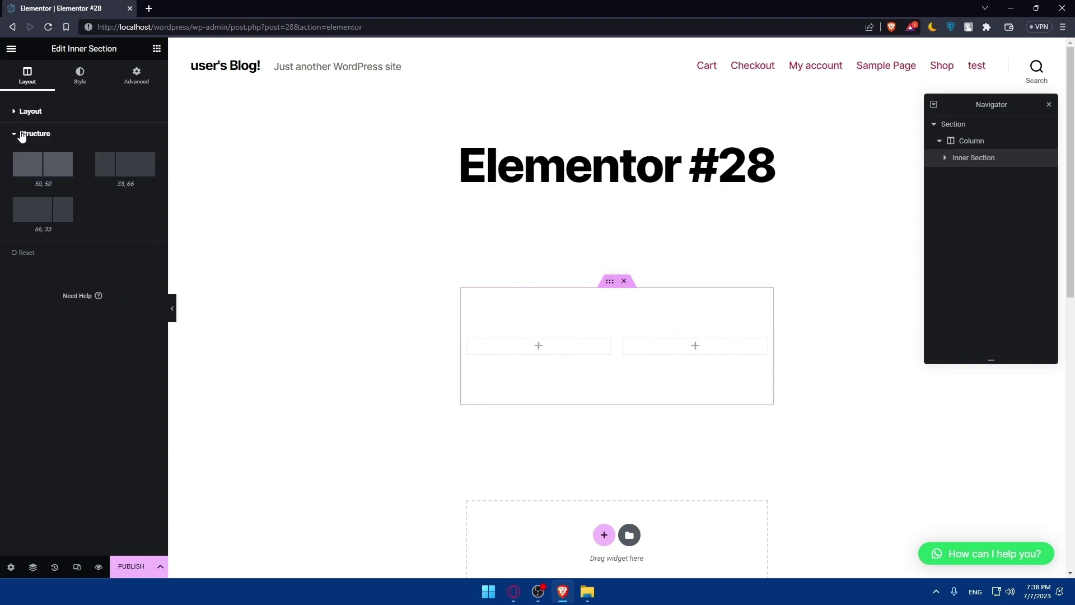
left_click(16, 111)
- Review the inner section's Background, Overlay, Border, Shape Divider and Typography style options
left_click(91, 83)
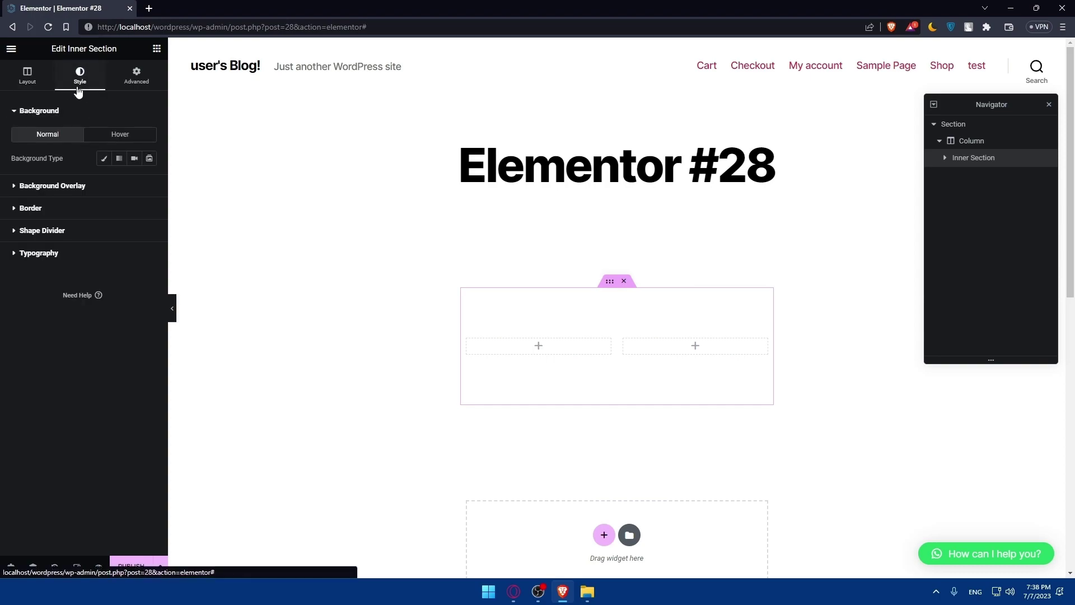
left_click(46, 115)
left_click(105, 118)
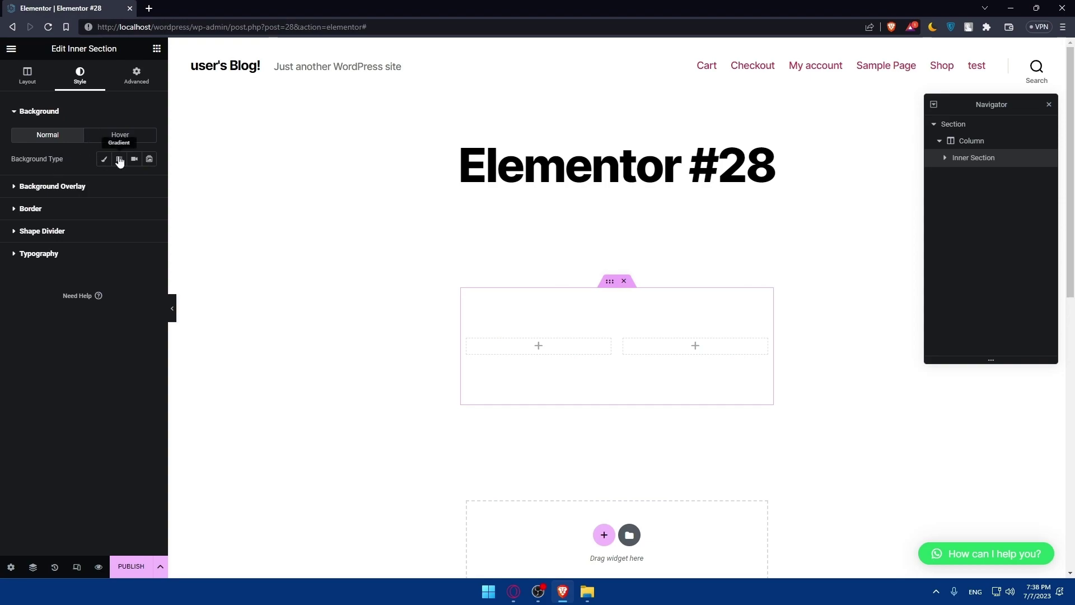
left_click(111, 137)
left_click(54, 135)
left_click(58, 187)
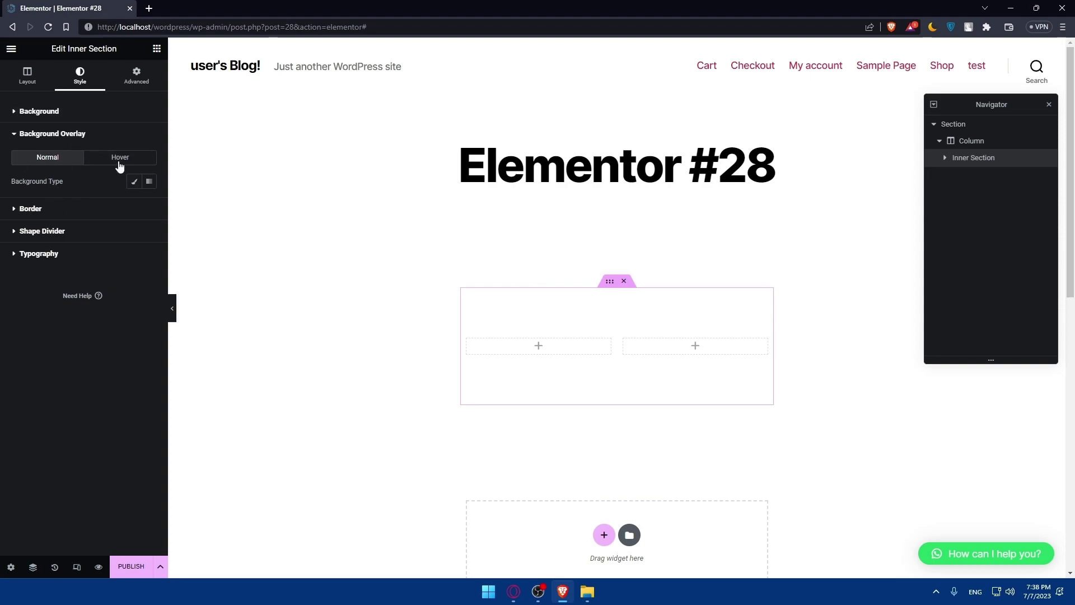
left_click(32, 208)
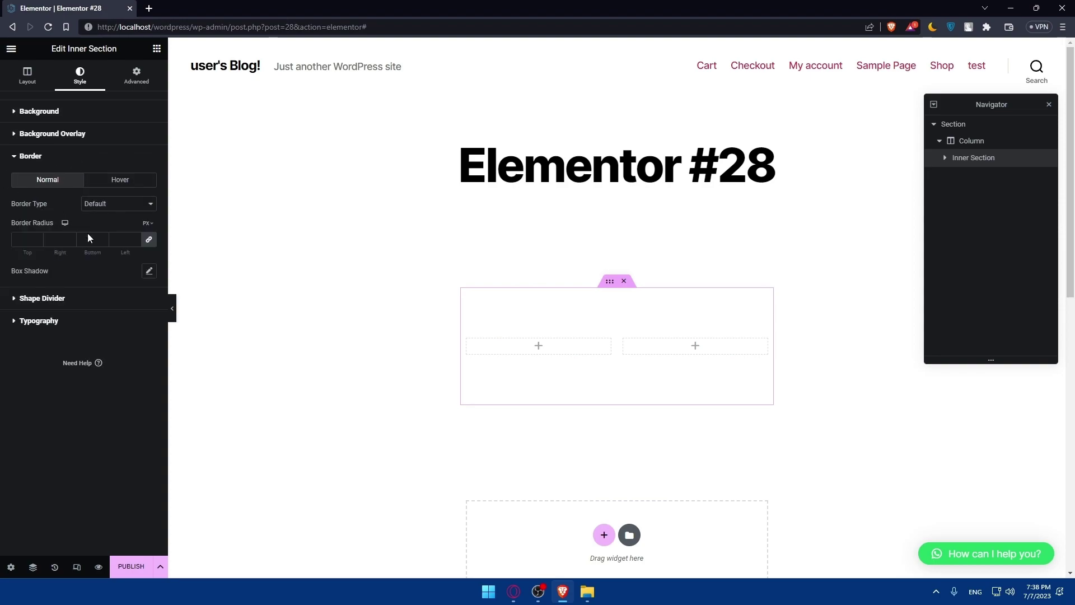
left_click(39, 299)
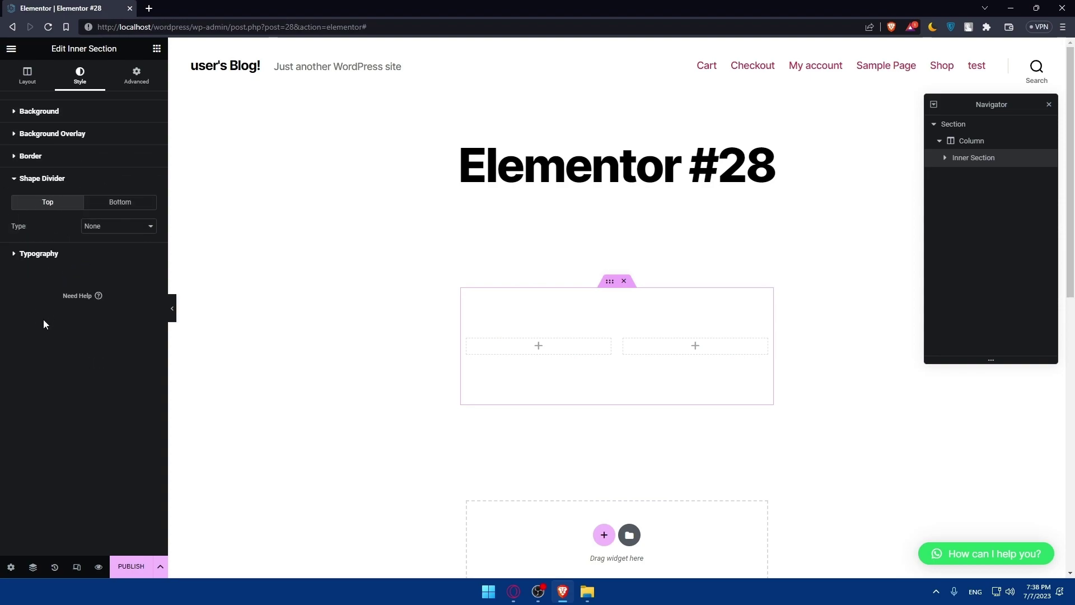
left_click(57, 254)
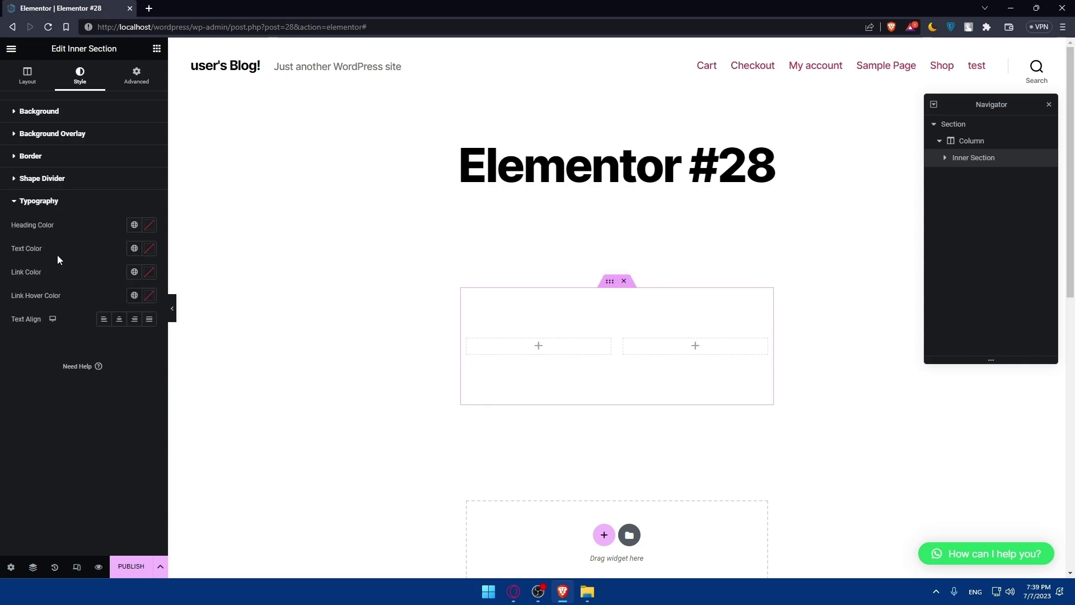
left_click(133, 85)
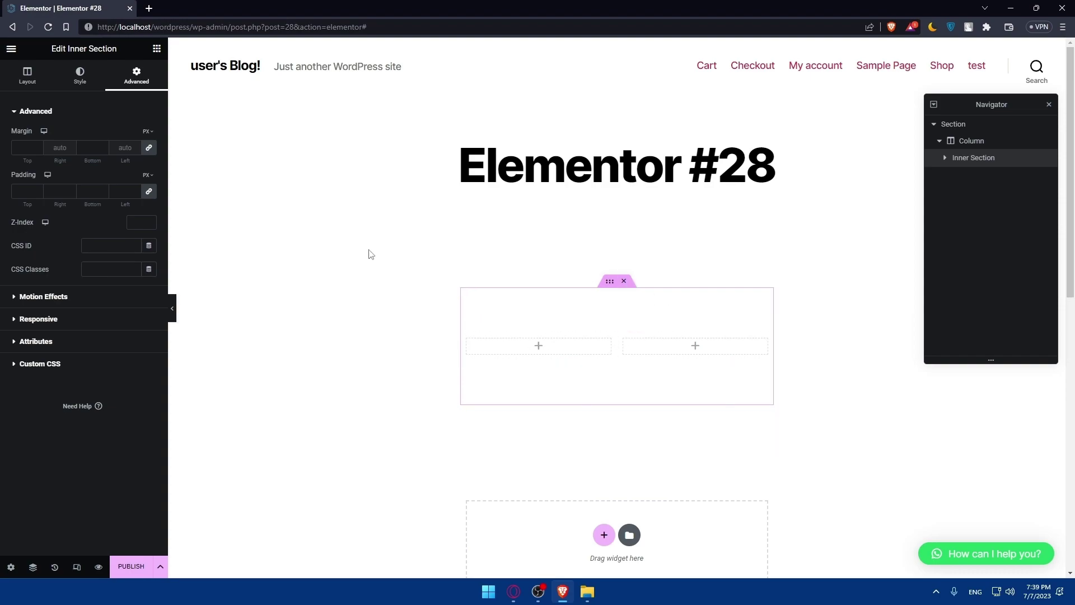
- Look through Motion Effects, Responsive, Custom CSS and Attributes, then return to Elements
left_click(47, 300)
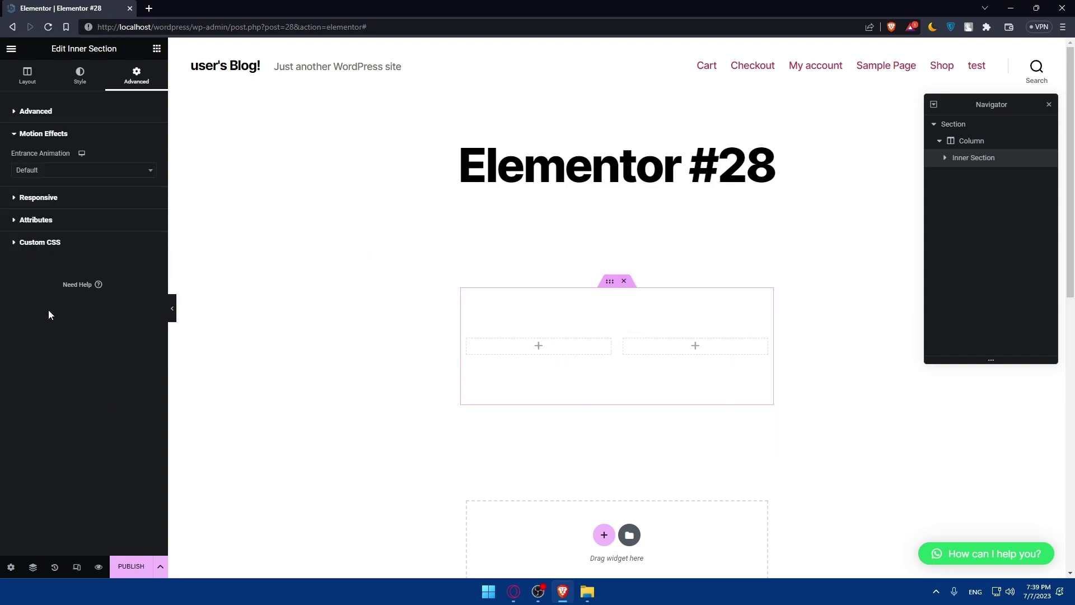
left_click(52, 199)
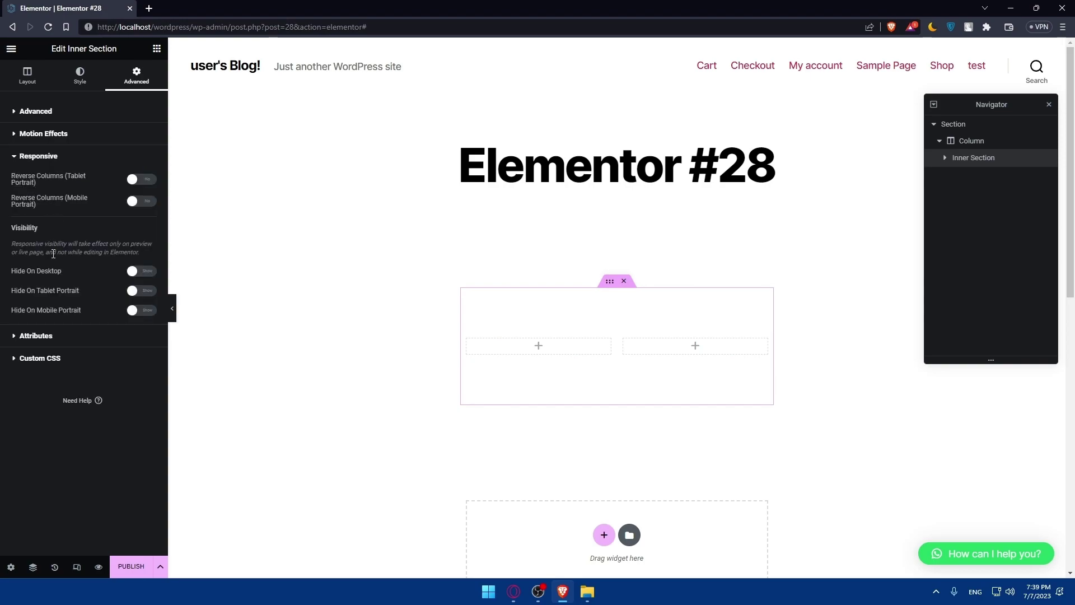
left_click(55, 336)
left_click(56, 372)
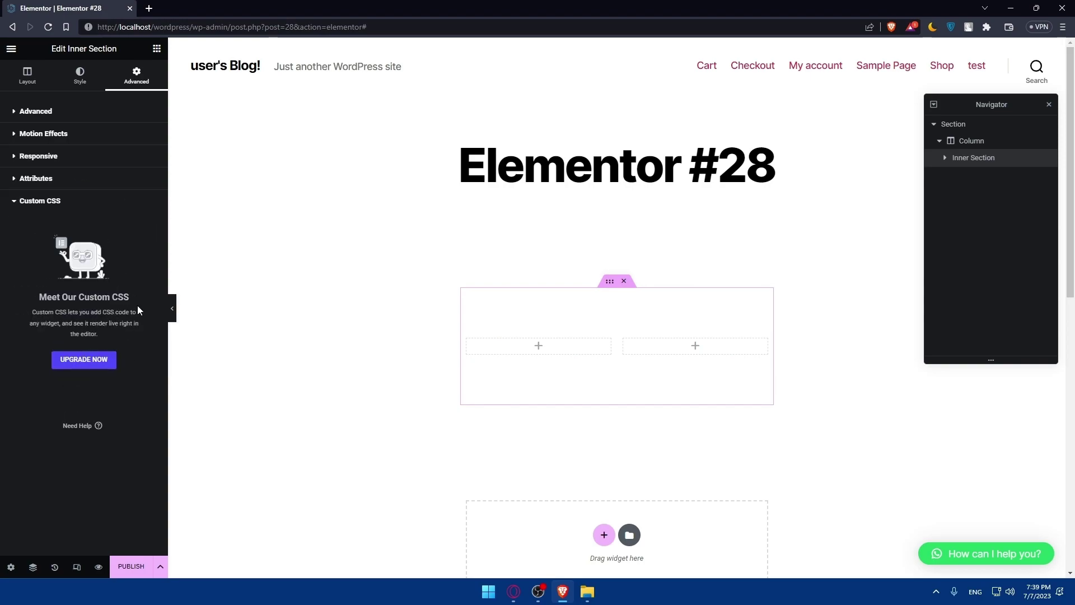
left_click(44, 180)
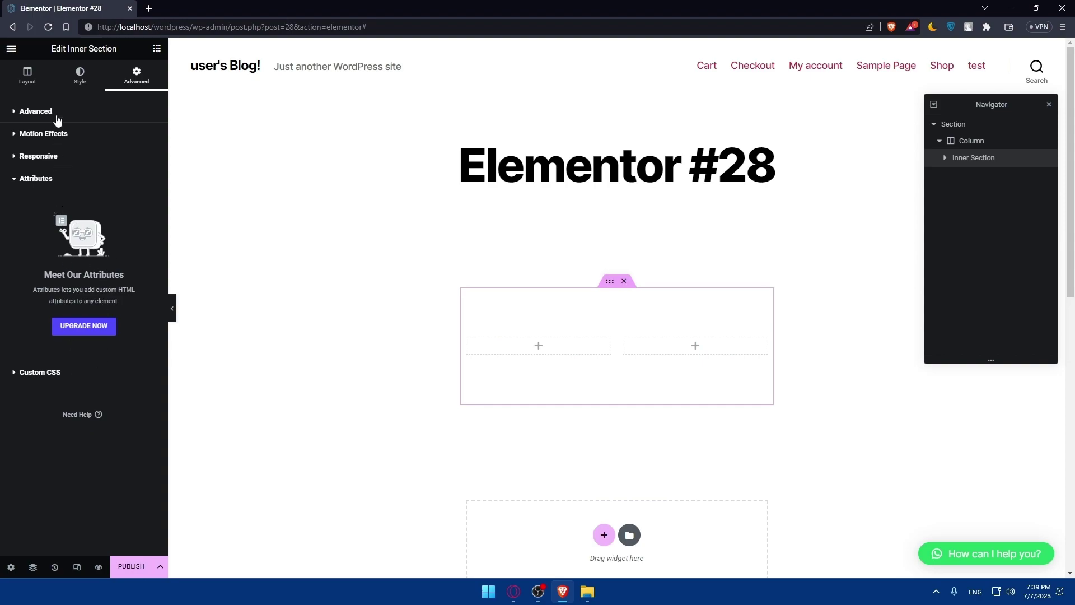
left_click(152, 50)
- Add a heading above the inner section, retitle it 'test', and centre it
left_click_drag(121, 190, 583, 331)
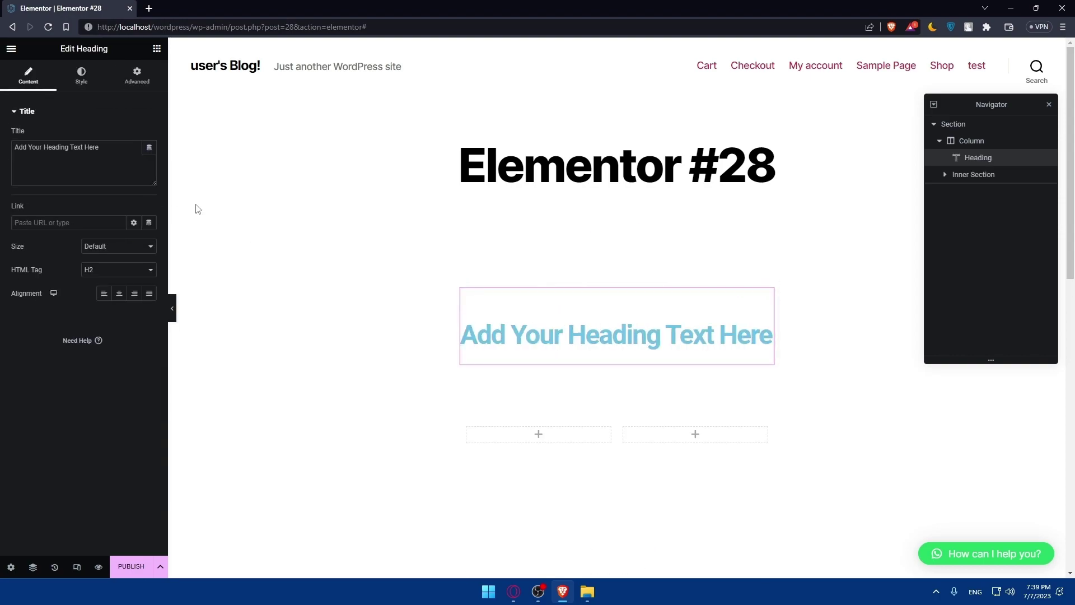
triple_click(108, 155)
type("test")
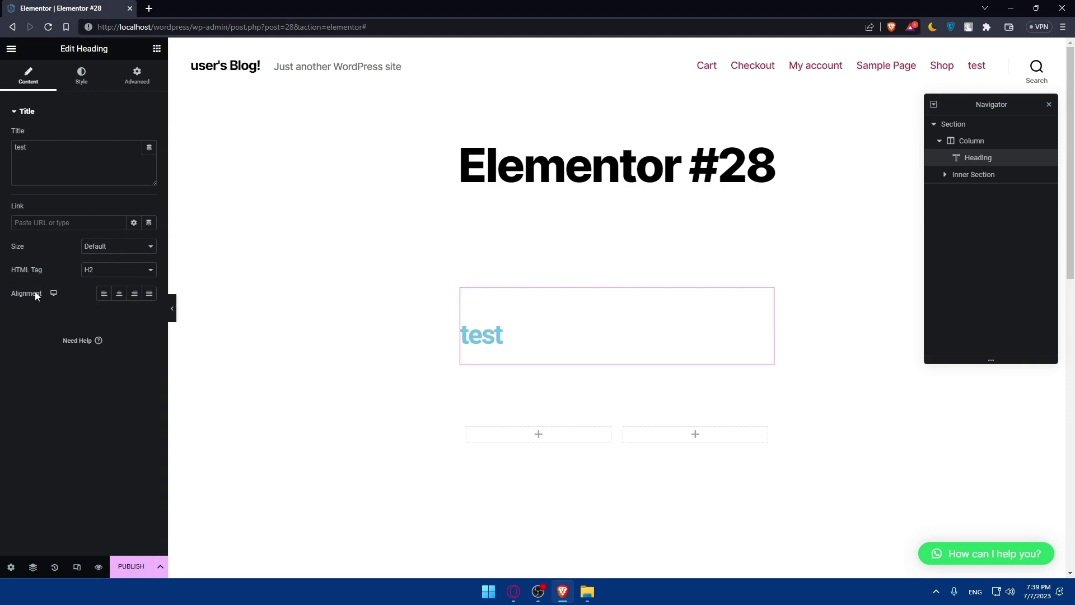
left_click(134, 293)
left_click(120, 293)
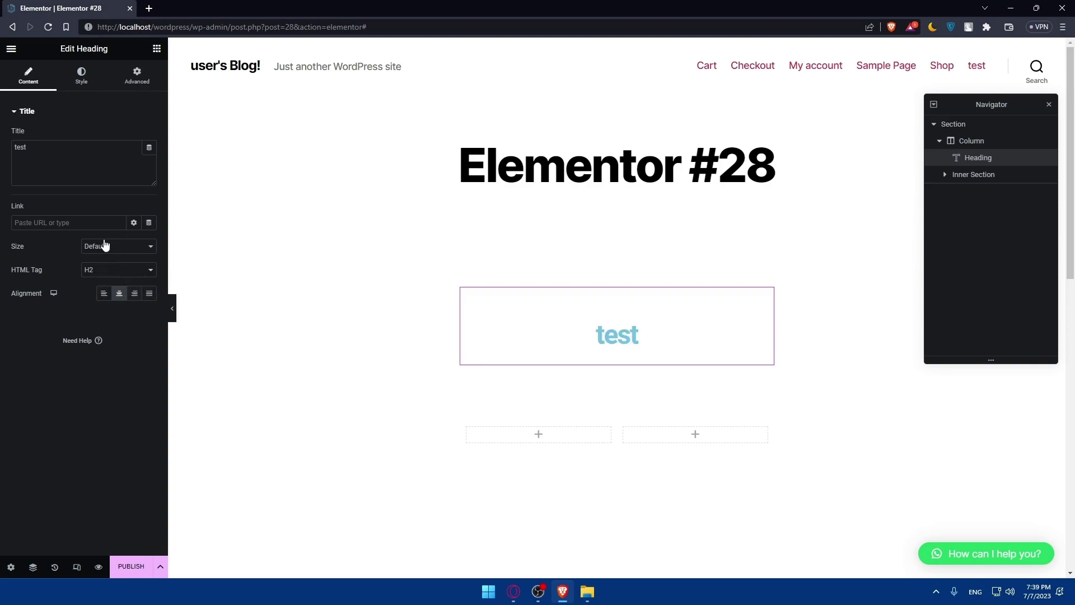
- Review the test heading's Style and Advanced settings
left_click(81, 76)
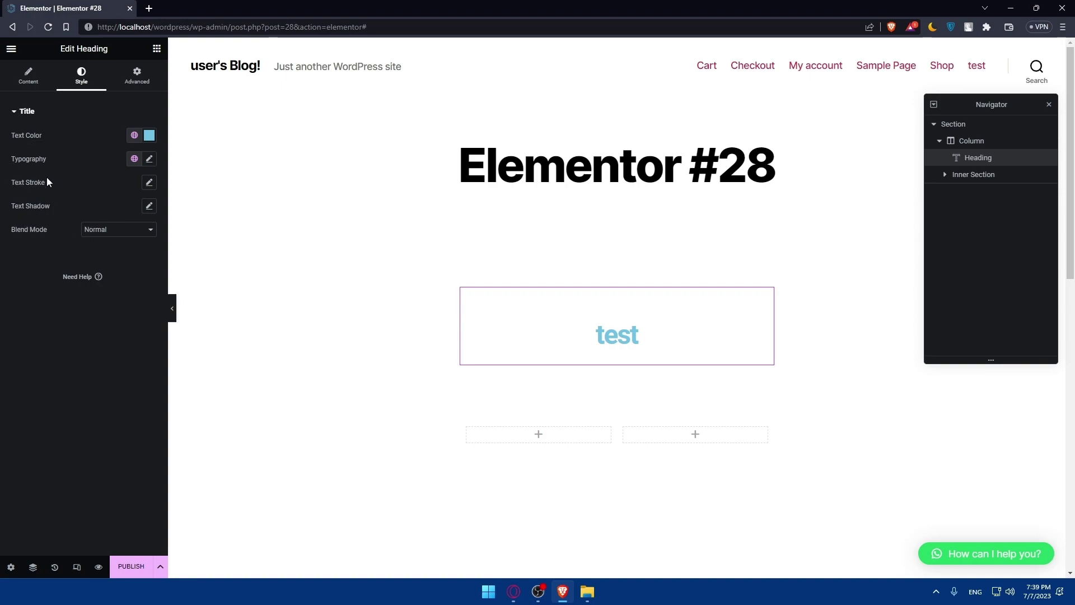
left_click(136, 77)
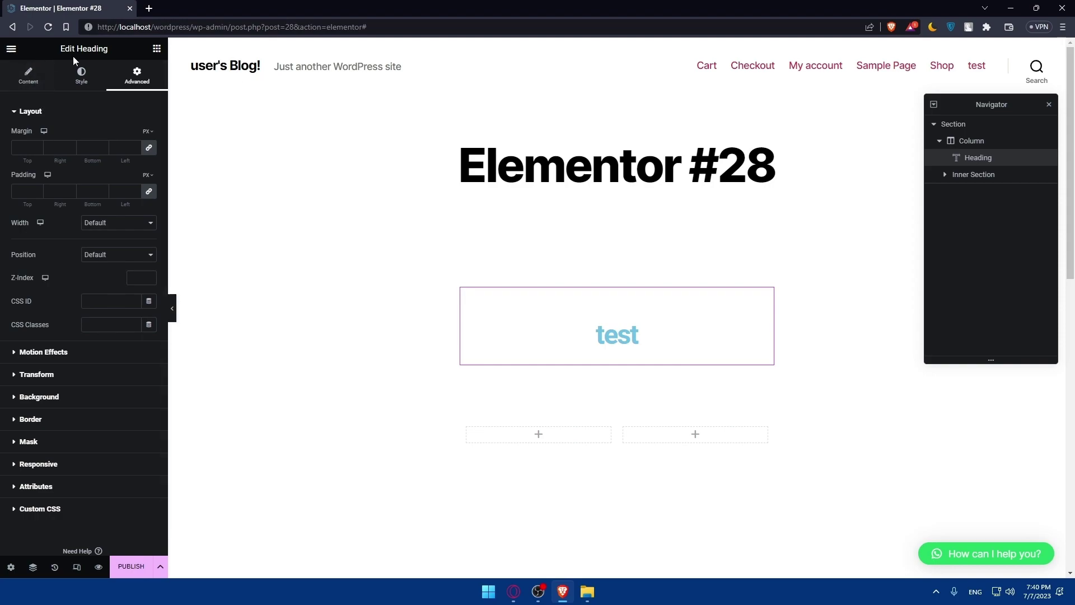
left_click(157, 48)
- Place an Image widget below the heading and upload the cartoon PNG from Downloads
left_click_drag(51, 242, 567, 319)
scroll(583, 325, "down", 3)
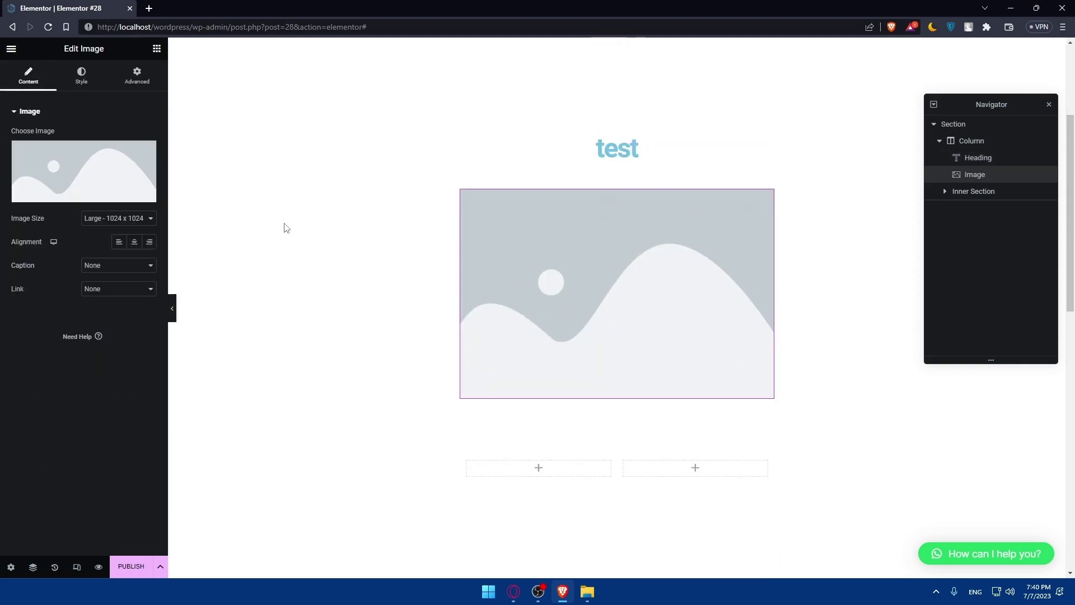
left_click(53, 167)
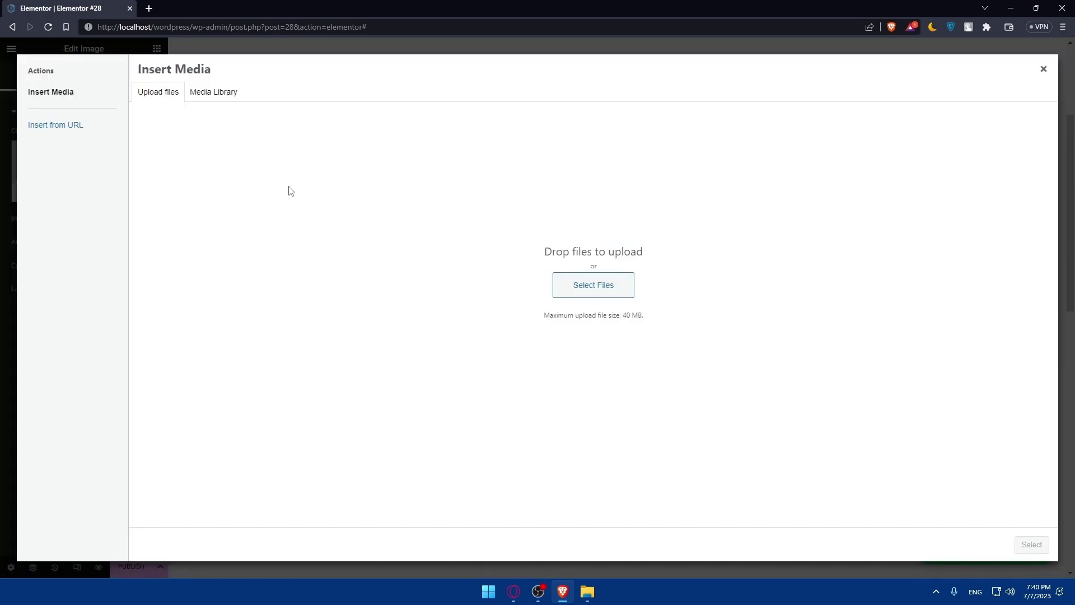
left_click(604, 294)
left_click(329, 230)
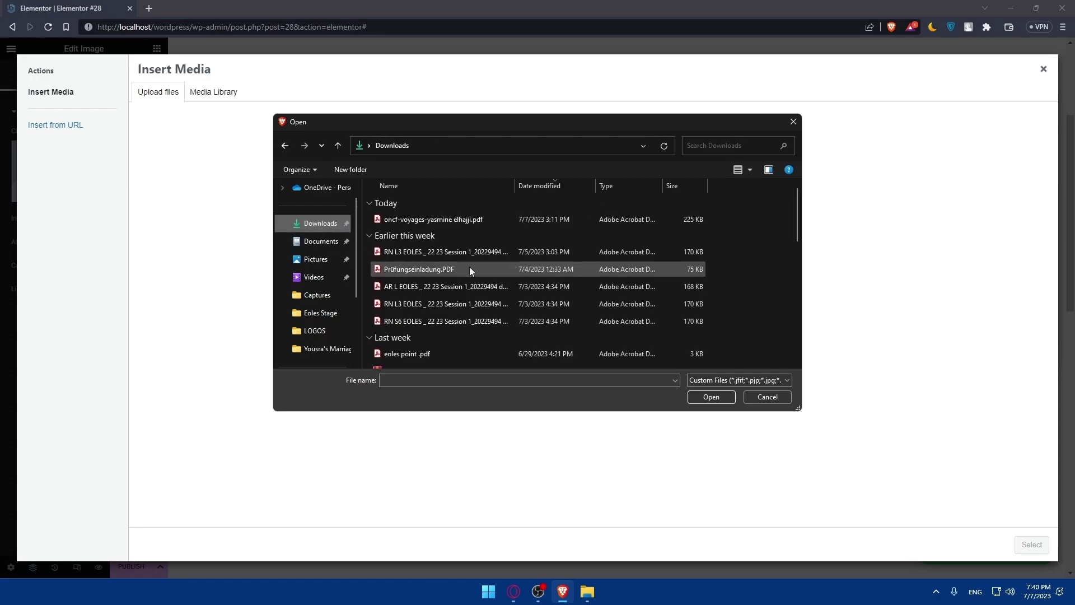
scroll(470, 267, "down", 5)
double_click(452, 322)
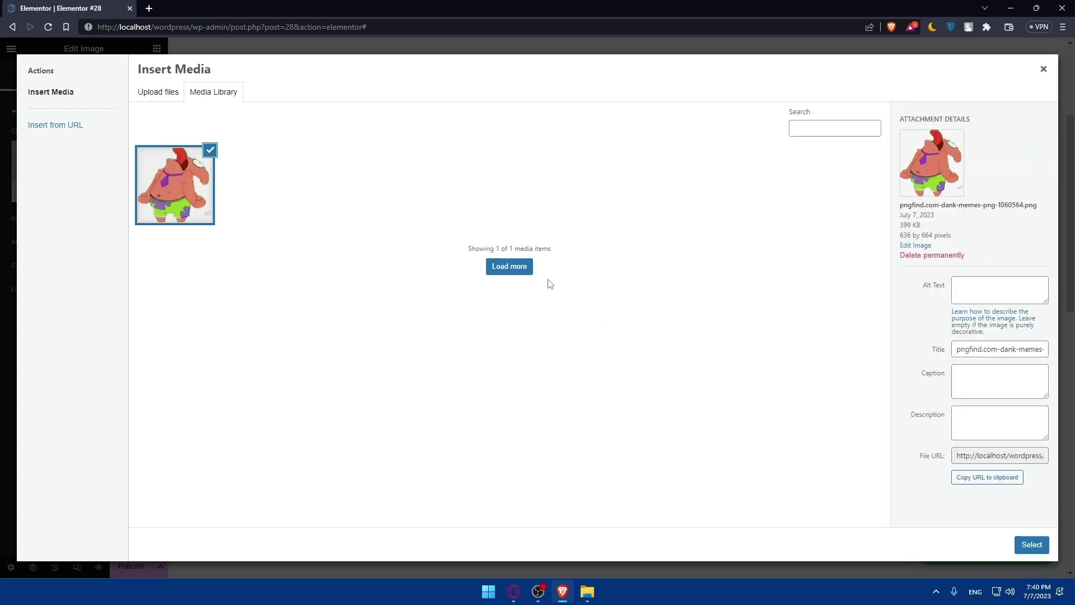
- Insert the cartoon picture and, after trying Medium and 2048x2048, set it to Thumbnail 150 x 150
left_click(1032, 545)
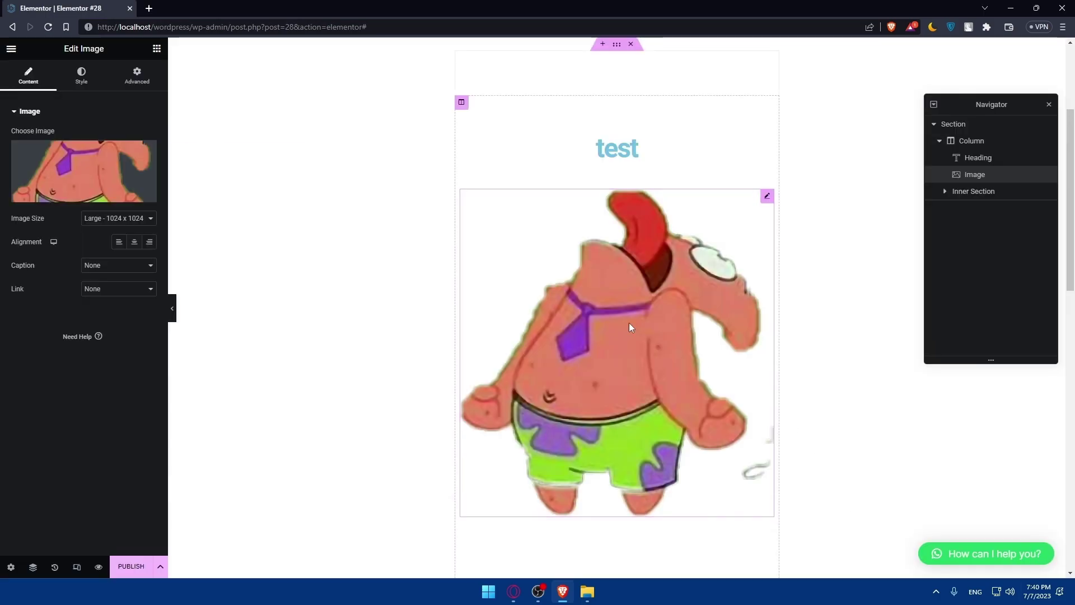
left_click(122, 221)
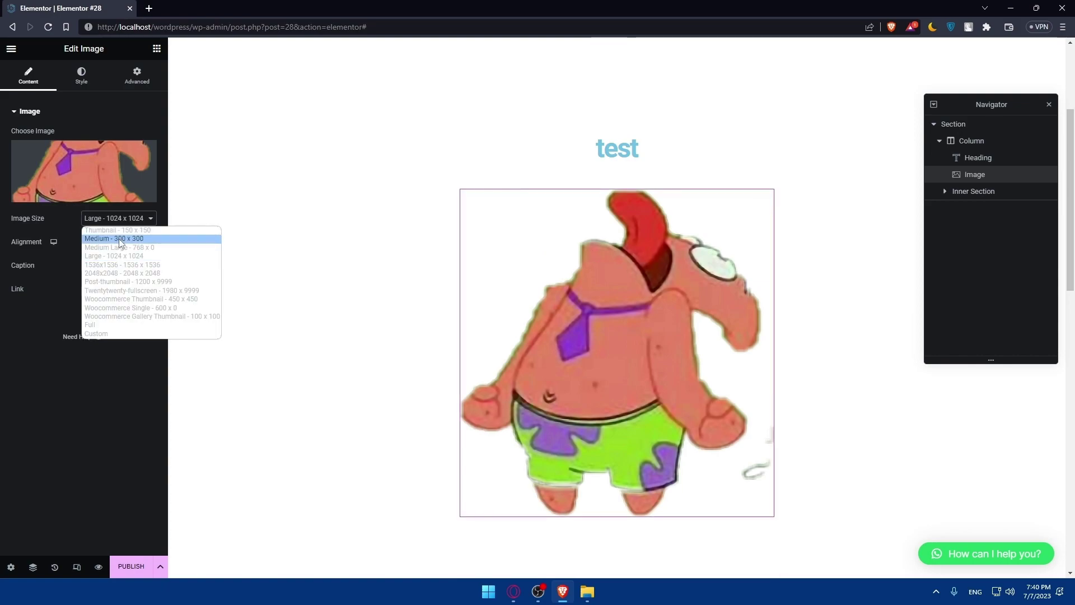
left_click(119, 238)
left_click(124, 220)
left_click(130, 227)
left_click(125, 218)
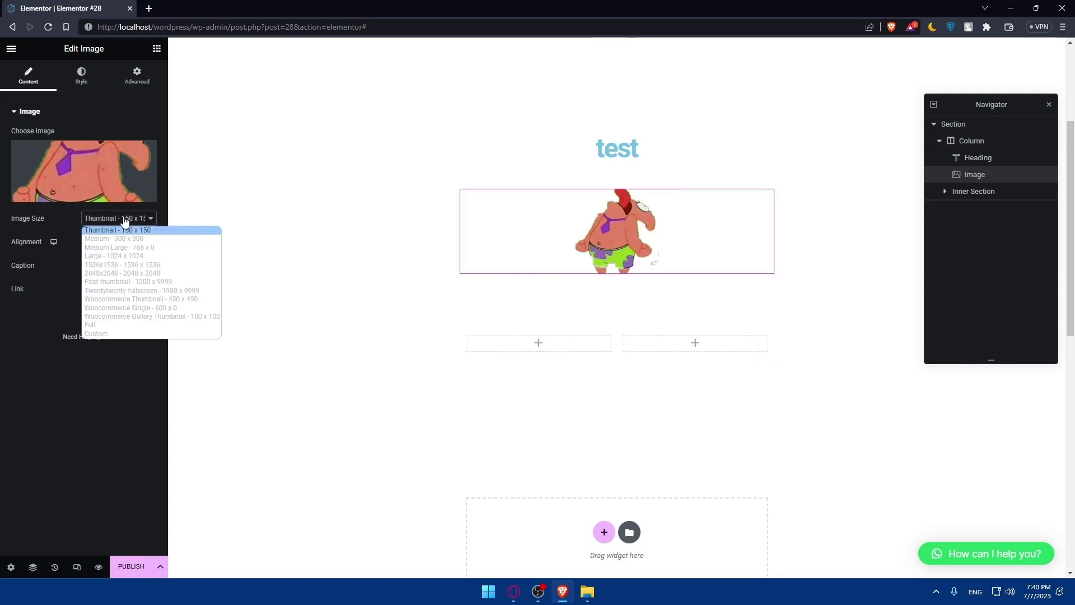
left_click(123, 273)
left_click(122, 221)
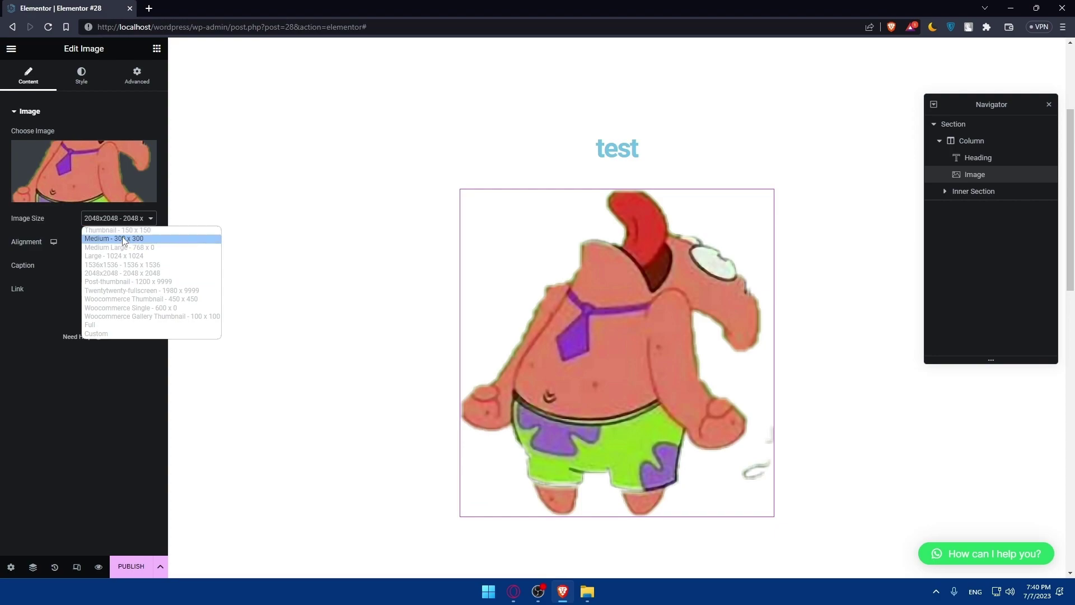
left_click(121, 230)
- Centre the image, keeping it with no caption and no link
left_click(119, 242)
left_click(149, 242)
left_click(135, 242)
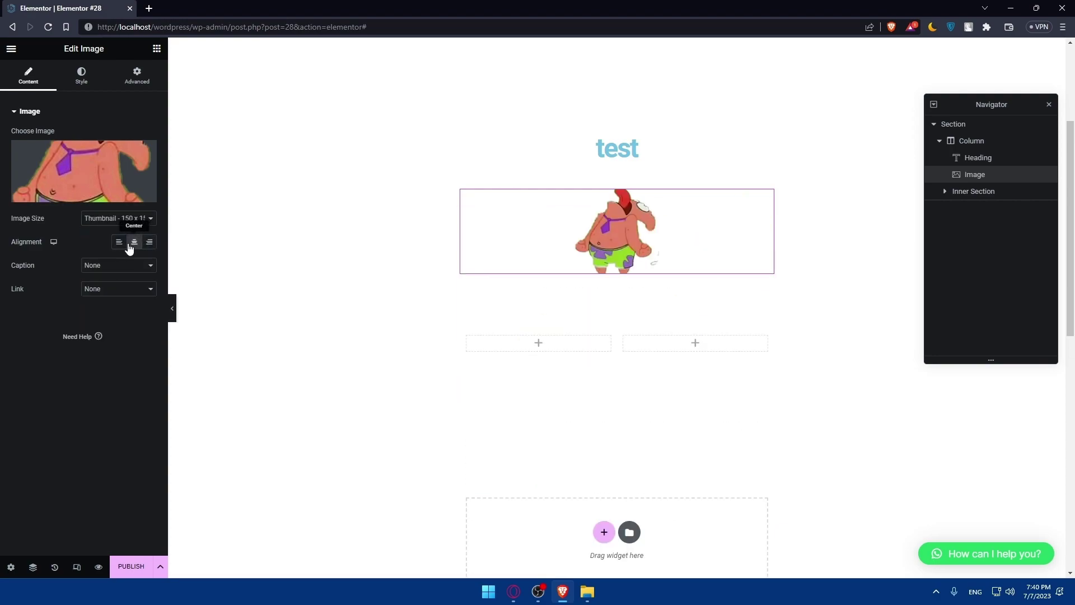
left_click(97, 268)
left_click(94, 275)
left_click(101, 296)
left_click(104, 301)
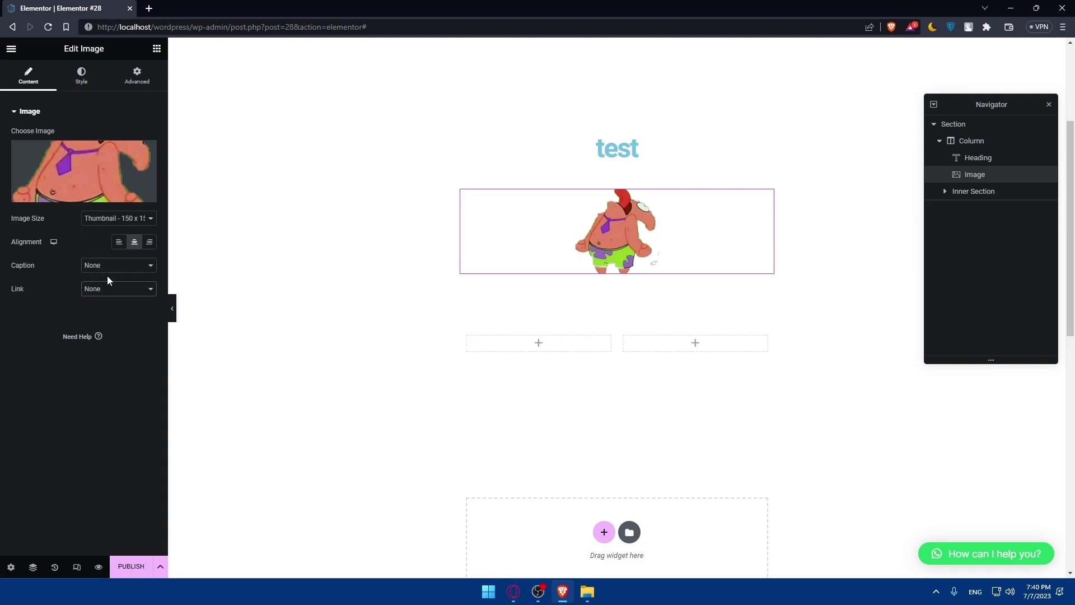
- Shrink the image in Style to 13% width and 14 px height
left_click(82, 74)
left_click_drag(19, 146, 13, 218)
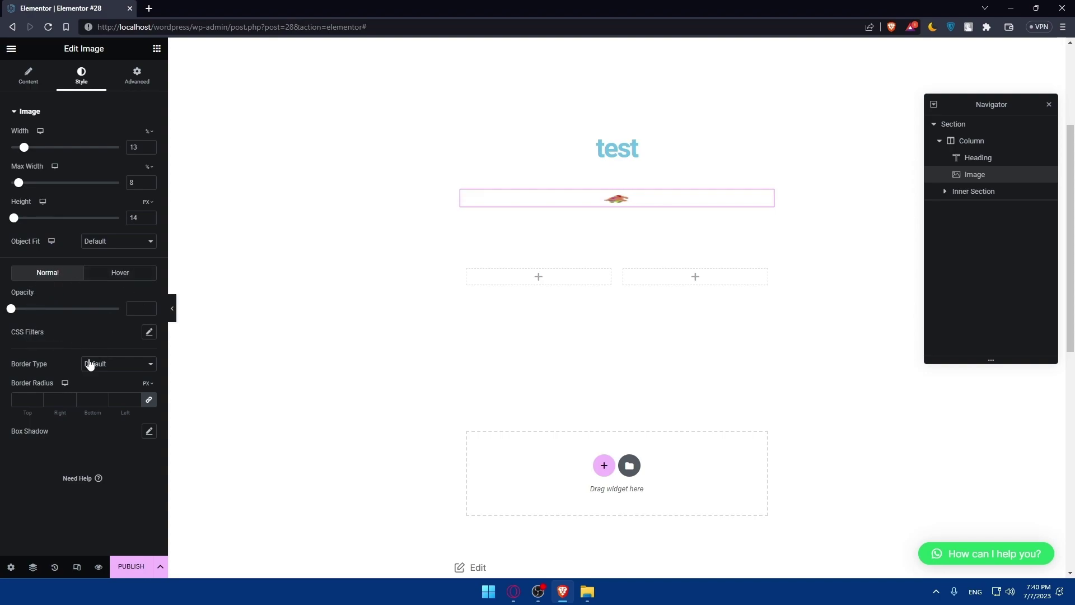
left_click(147, 81)
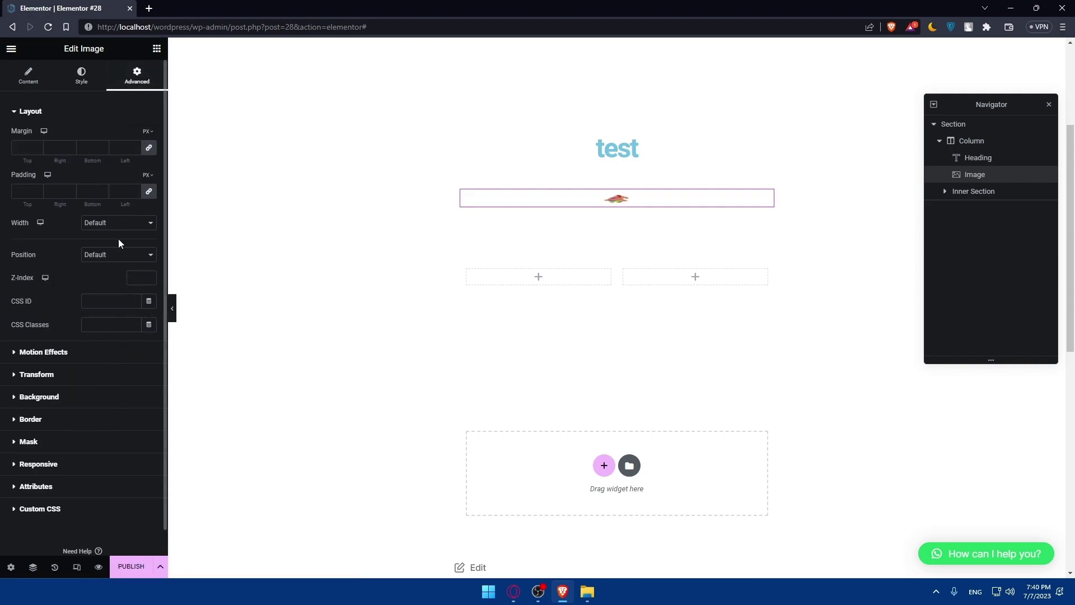
left_click(157, 48)
- Add a Text Editor block below the image and replace its lorem ipsum with 'test'
left_click_drag(149, 217, 542, 260)
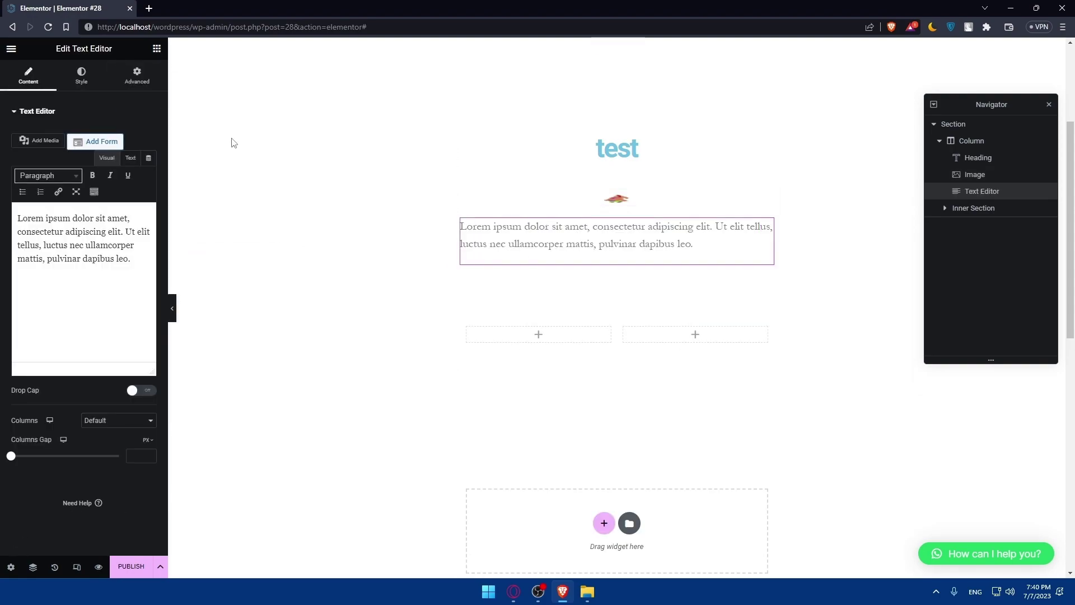
left_click_drag(137, 262, 17, 216)
left_click(115, 112)
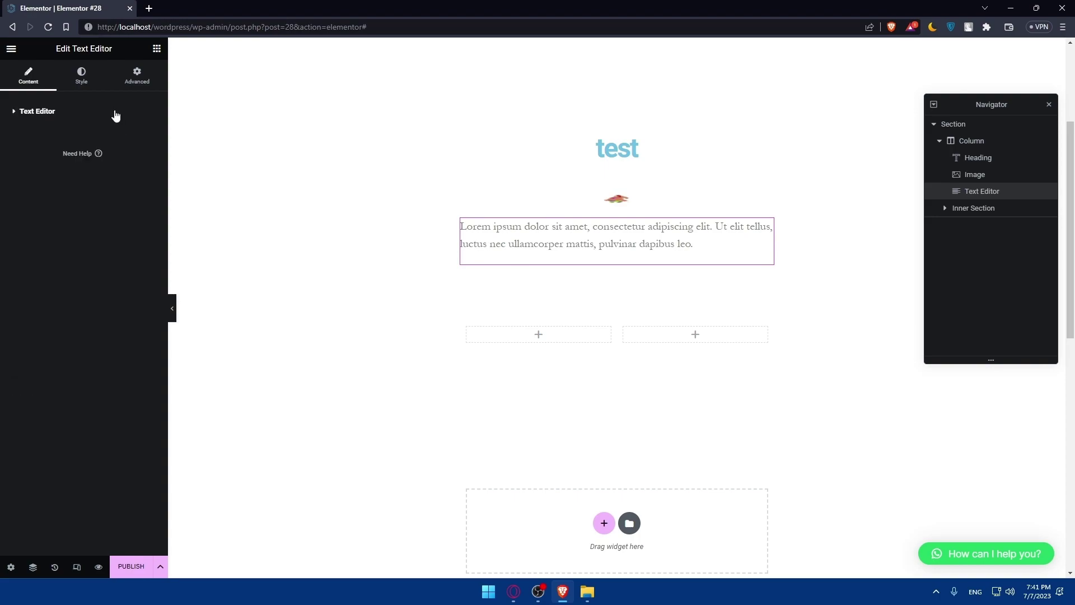
left_click(36, 115)
left_click(82, 77)
left_click(132, 78)
left_click(81, 76)
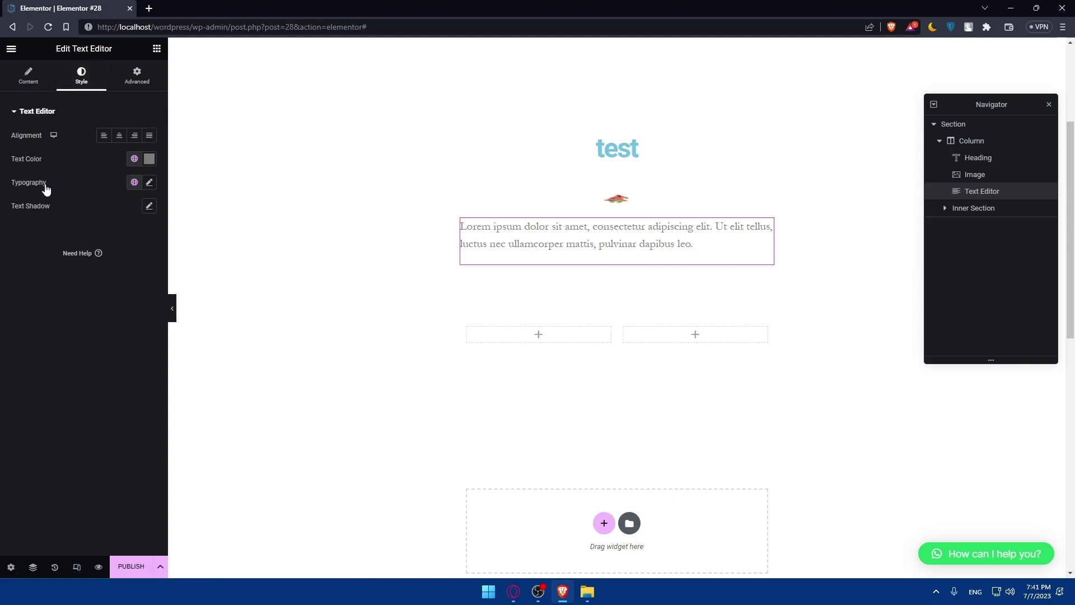
left_click(28, 76)
left_click_drag(131, 258, 3, 206)
type("te")
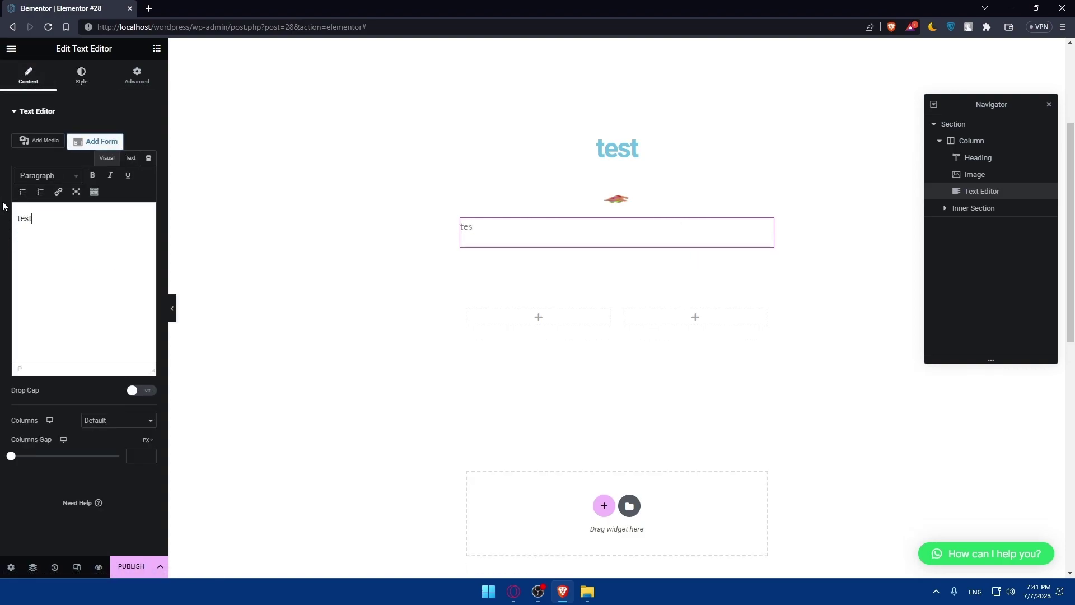
type("st")
key("Return")
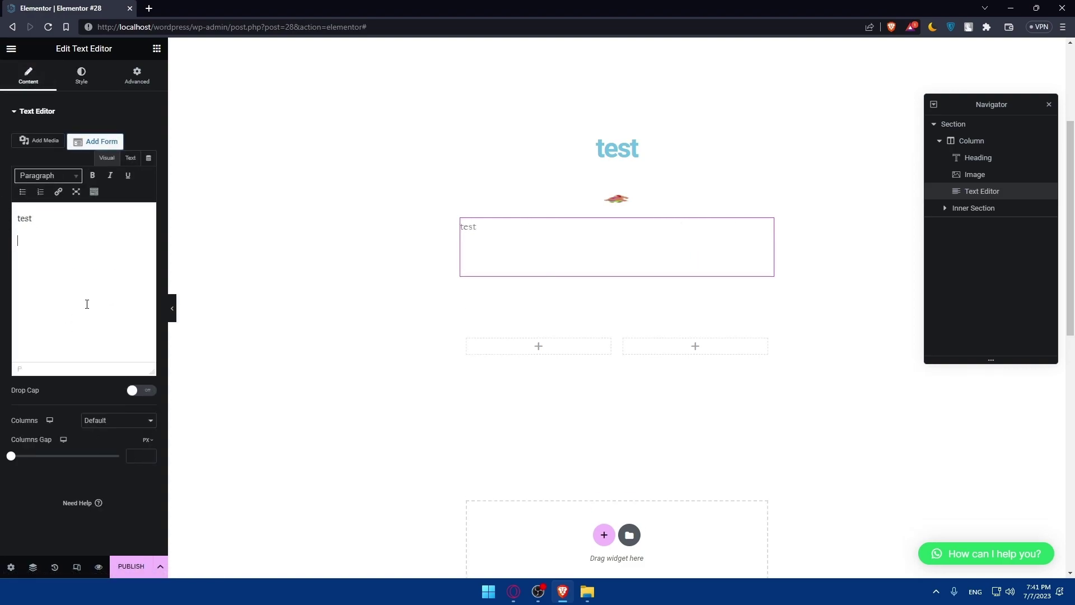
- Drop a Video widget below the test text
left_click(157, 48)
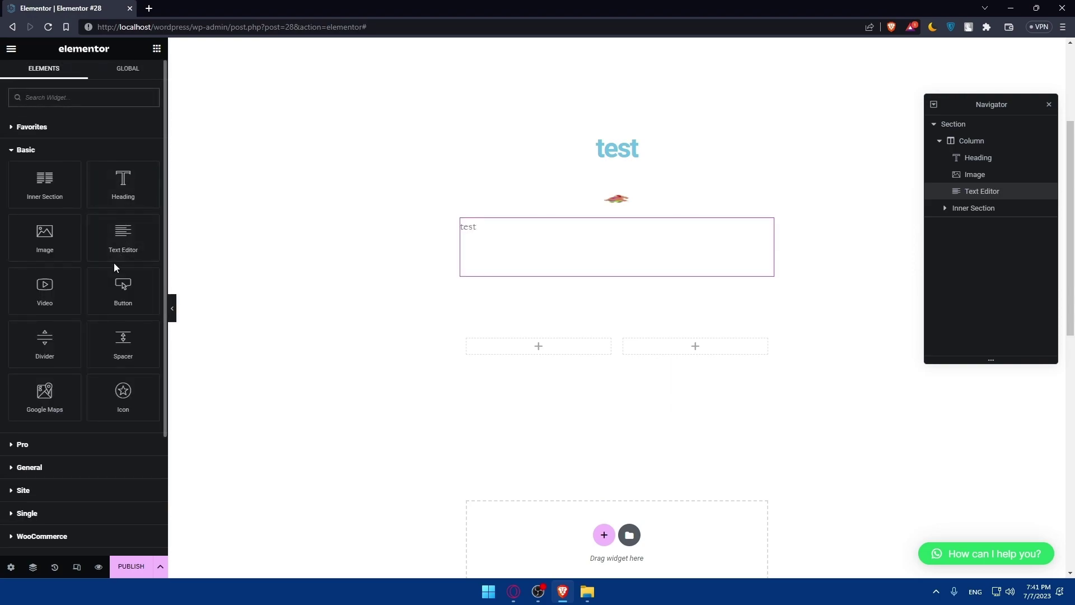
left_click_drag(60, 297, 187, 312)
left_click_drag(72, 283, 586, 247)
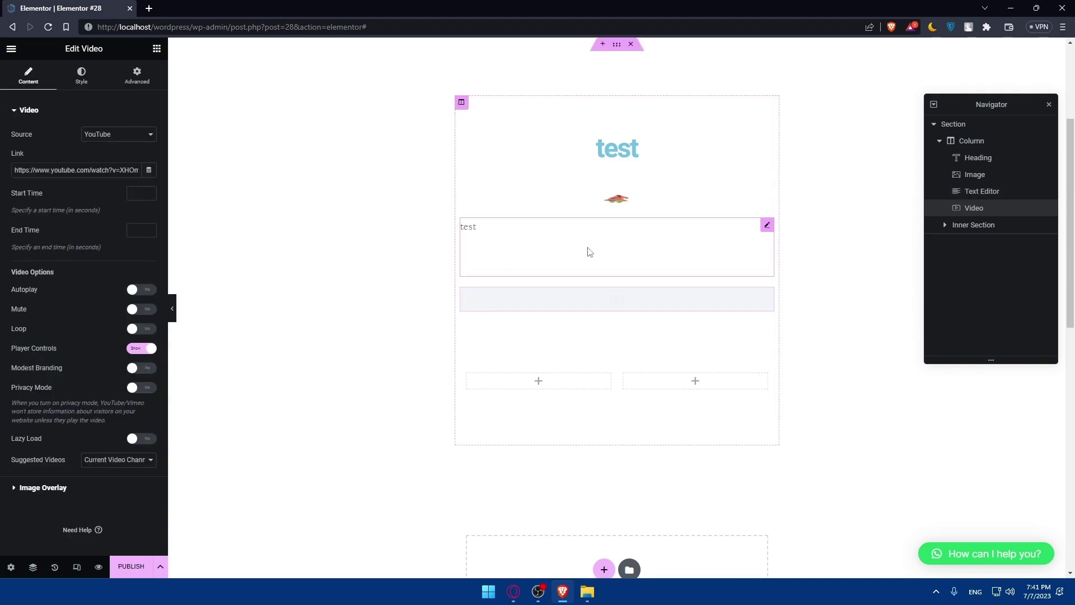
scroll(604, 339, "down", 2)
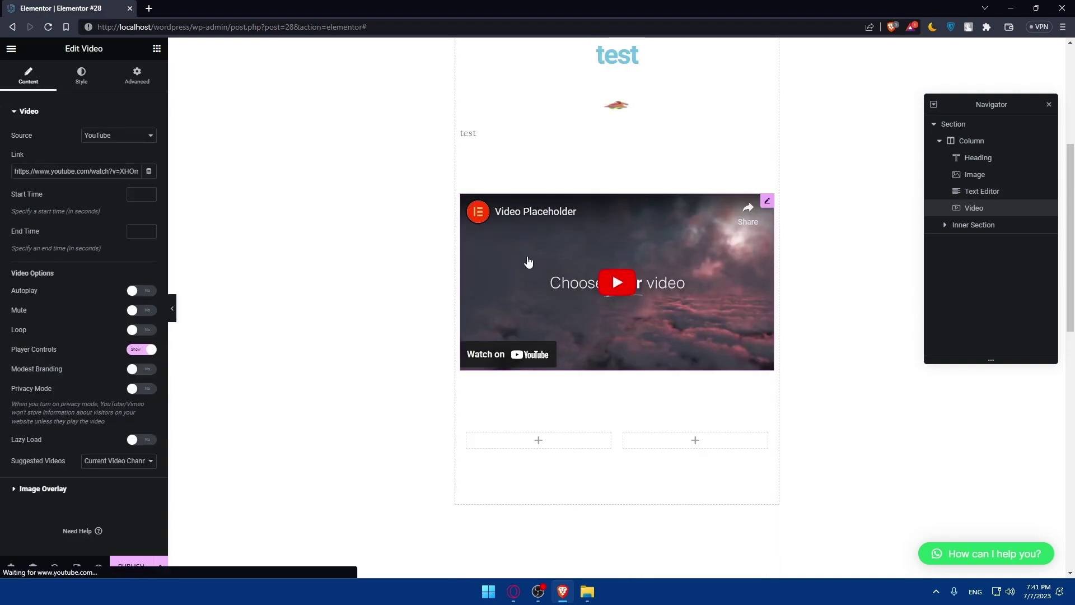
left_click(563, 275)
left_click(480, 358)
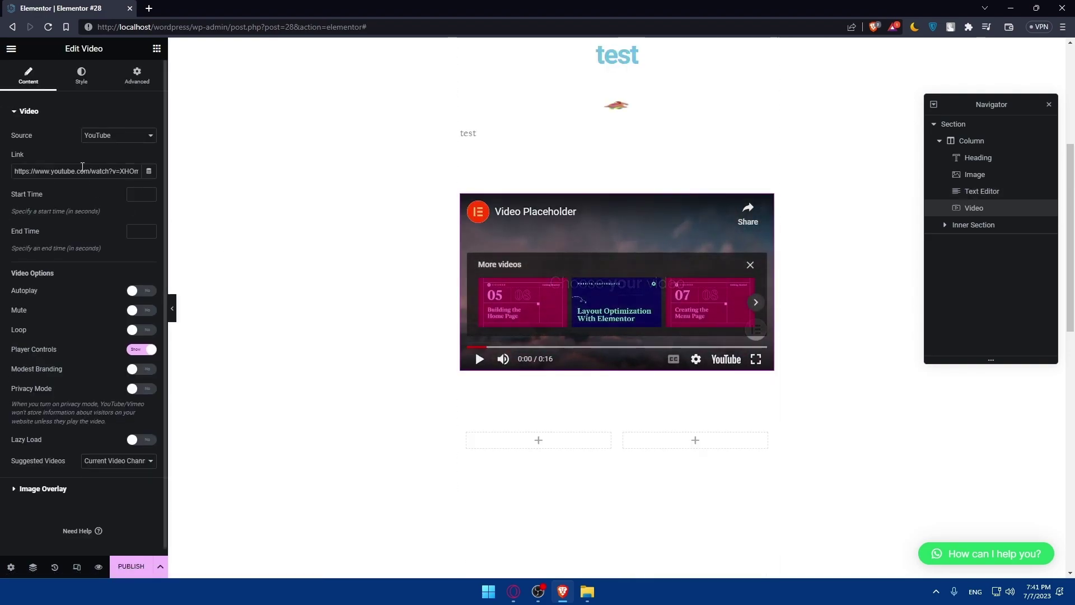
left_click(124, 142)
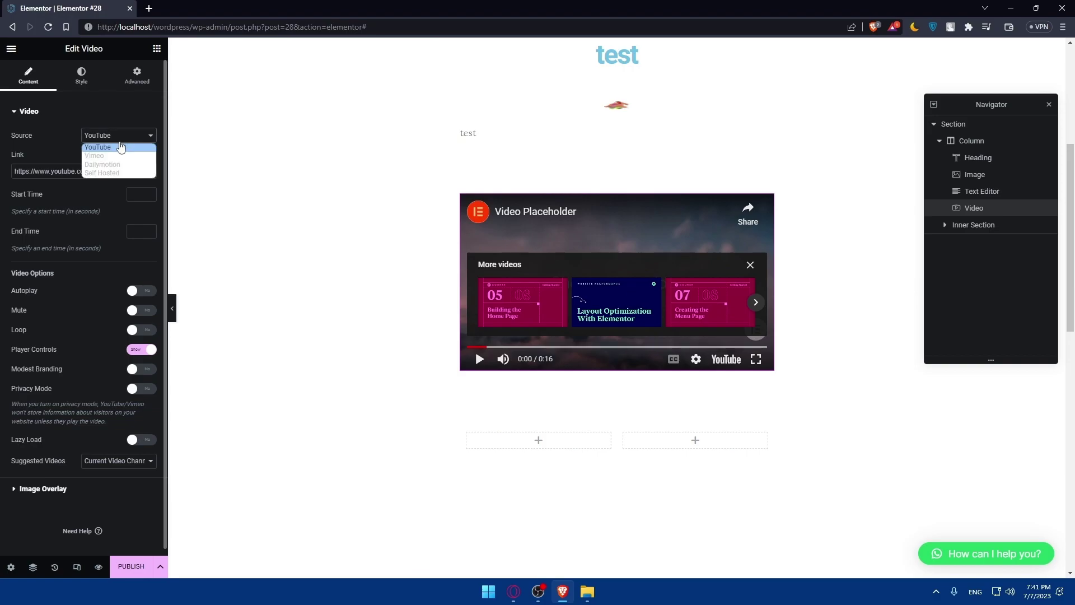
left_click(109, 173)
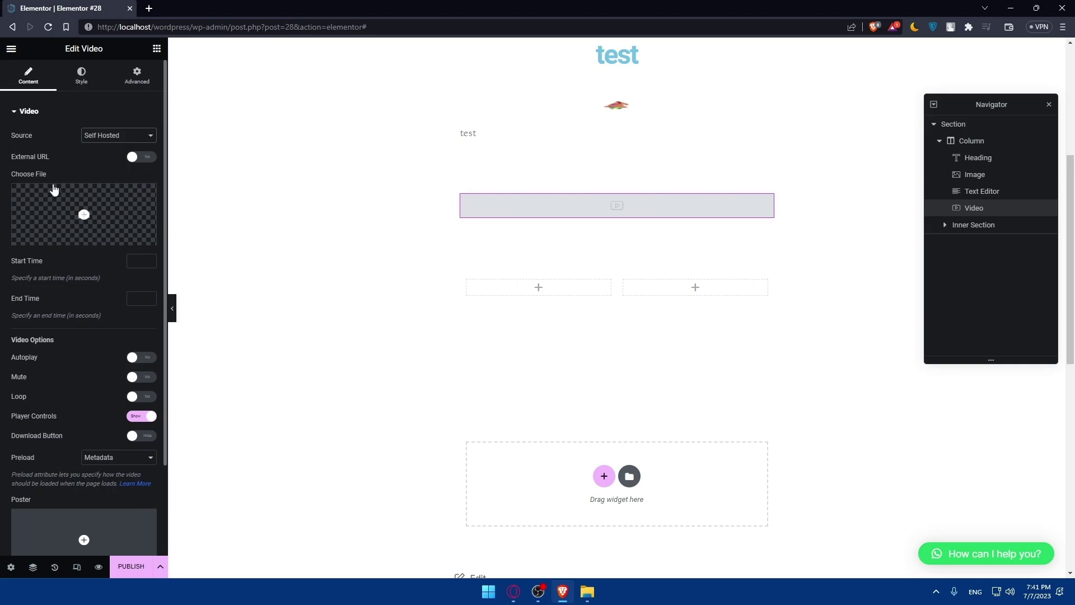
left_click(115, 216)
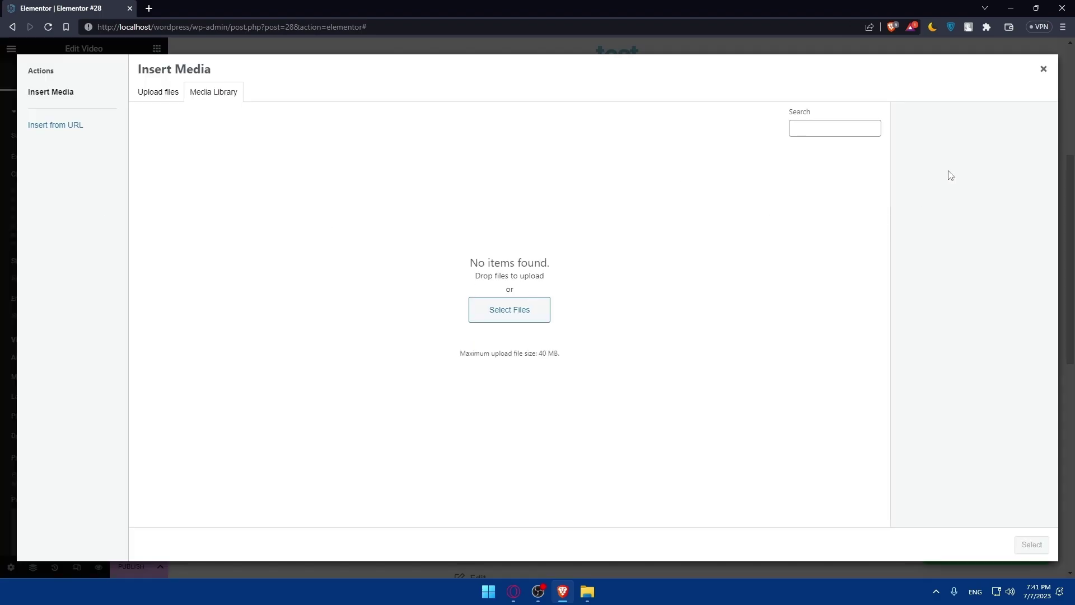
left_click(1043, 69)
left_click(118, 140)
left_click(45, 112)
left_click(45, 112)
left_click(52, 118)
left_click(118, 135)
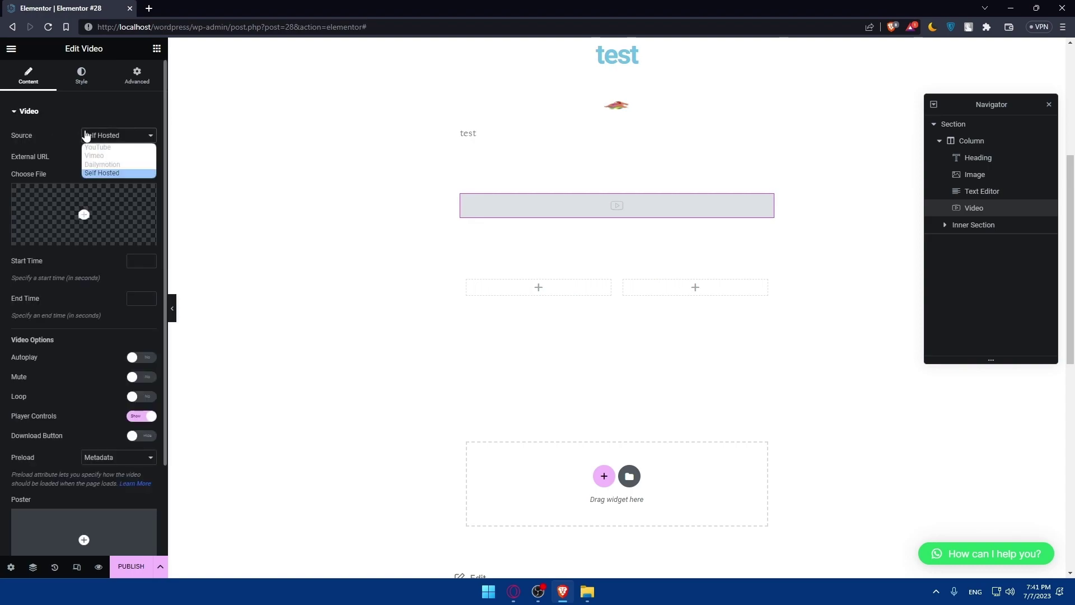
left_click(121, 144)
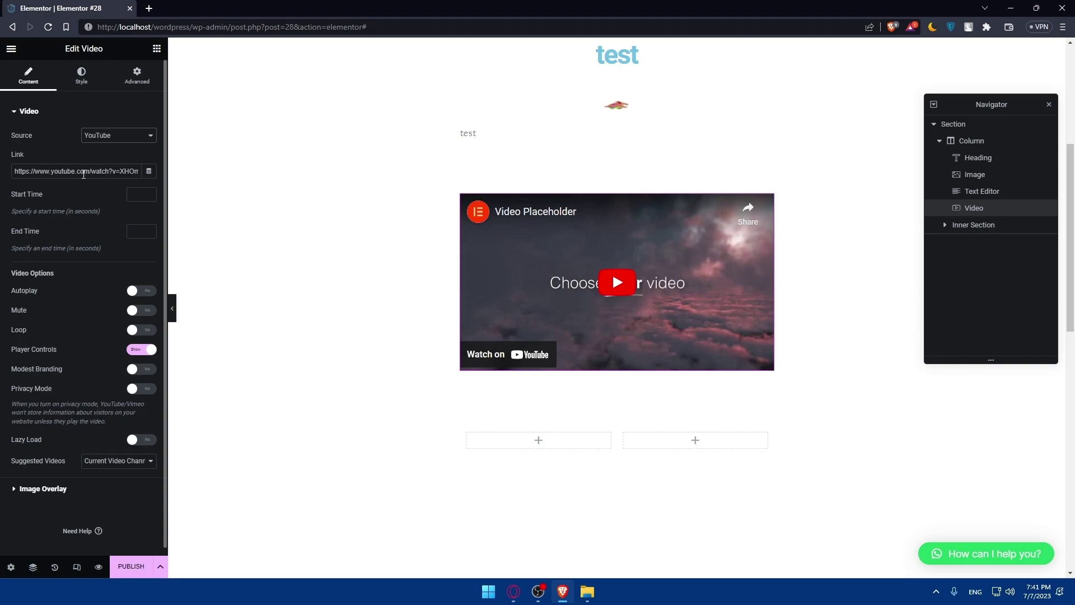
- Play and pause the embedded video, then check its player settings
left_click(514, 592)
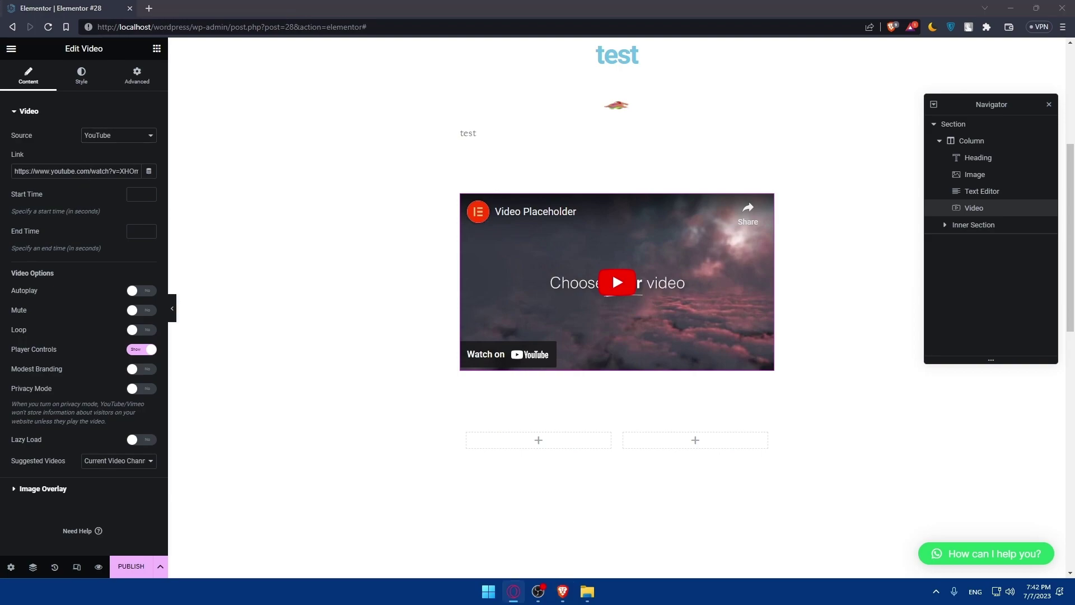
left_click(616, 282)
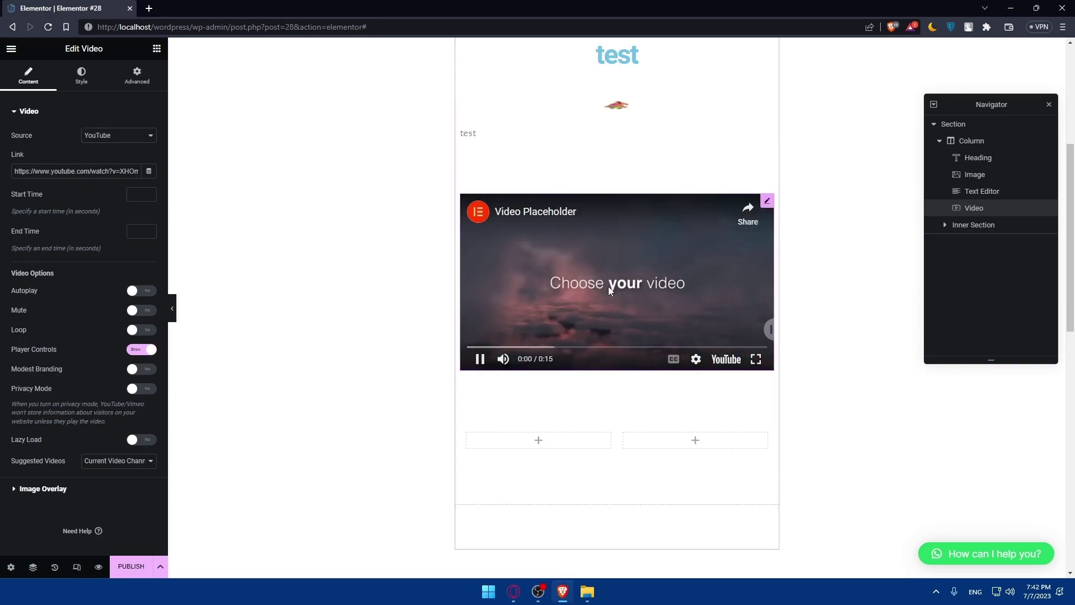
left_click(481, 358)
left_click(696, 359)
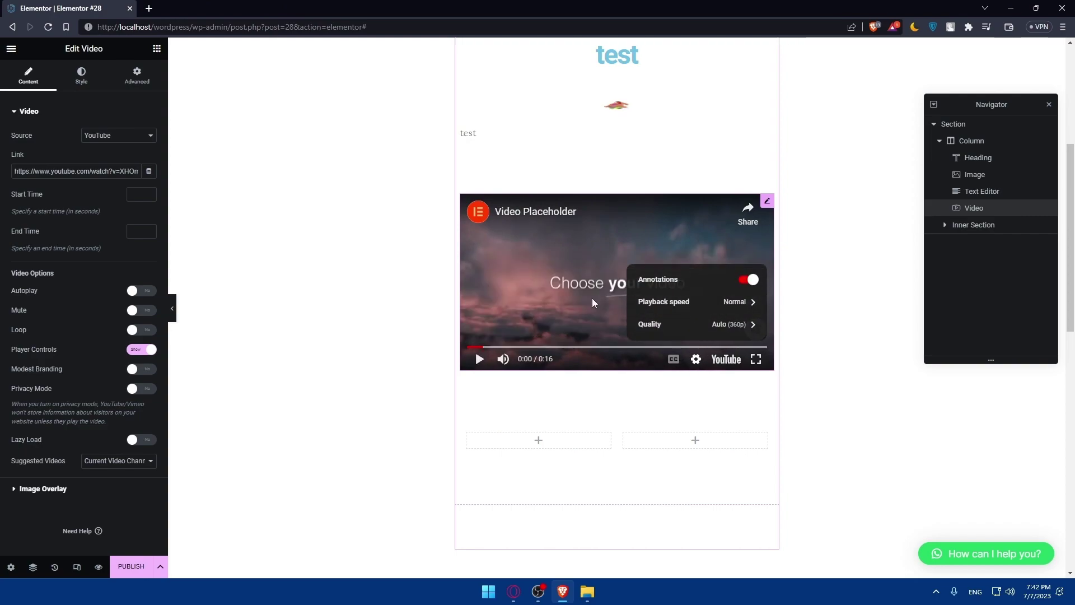
left_click(376, 355)
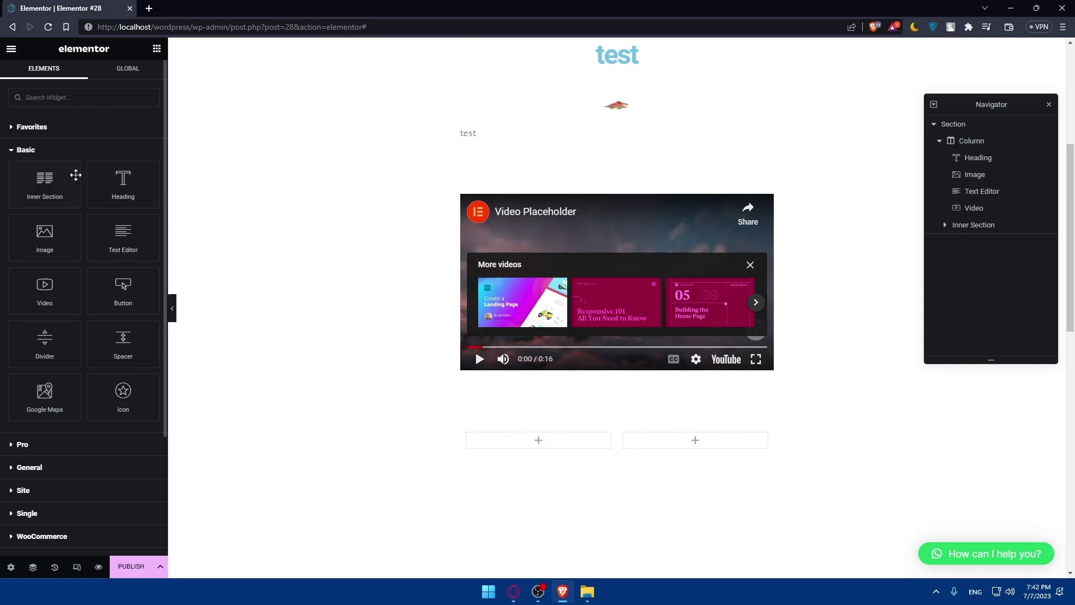
- Open the video on YouTube in a new tab and close it to return to the editor
left_click(624, 218)
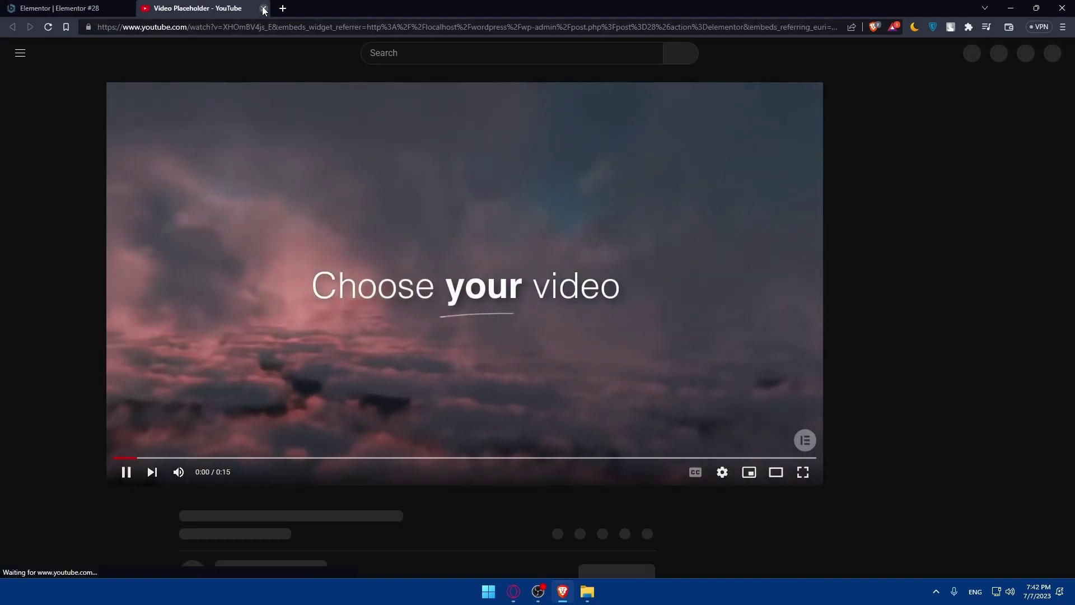
left_click(264, 8)
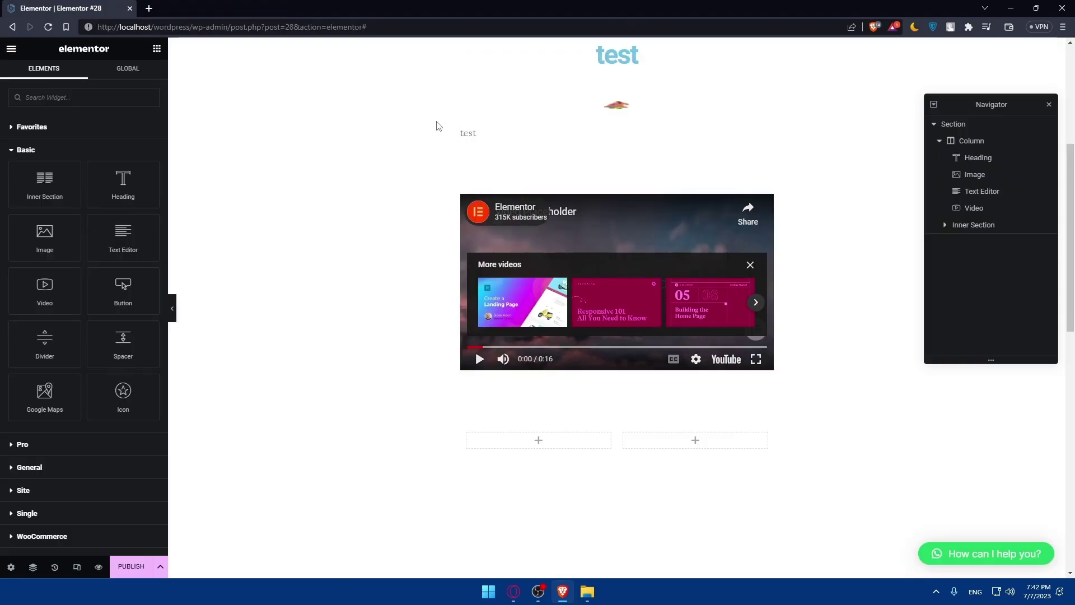
left_click(556, 213)
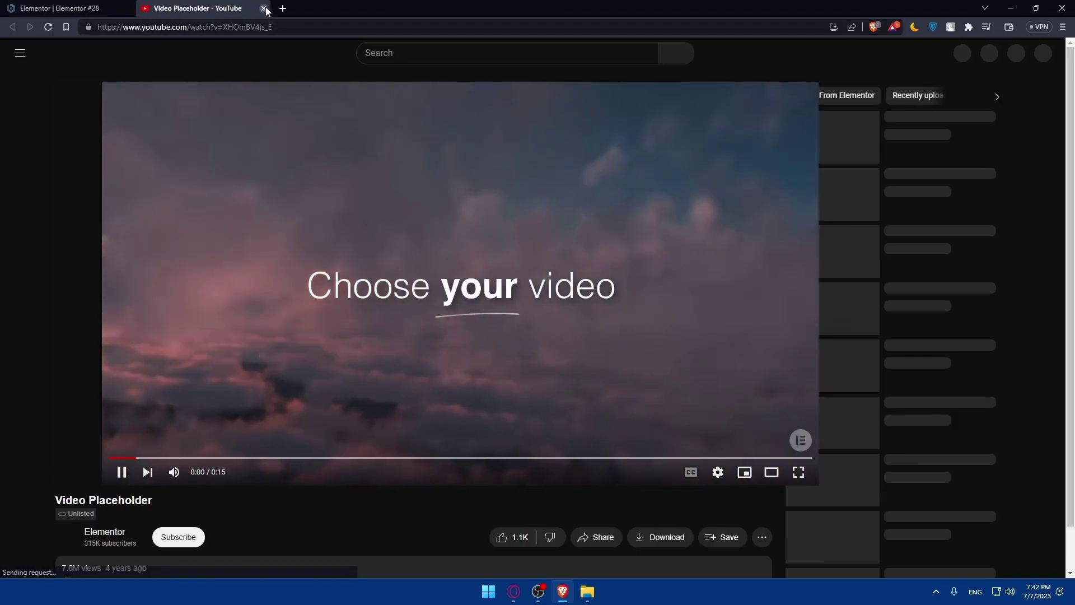
key("ctrl+w")
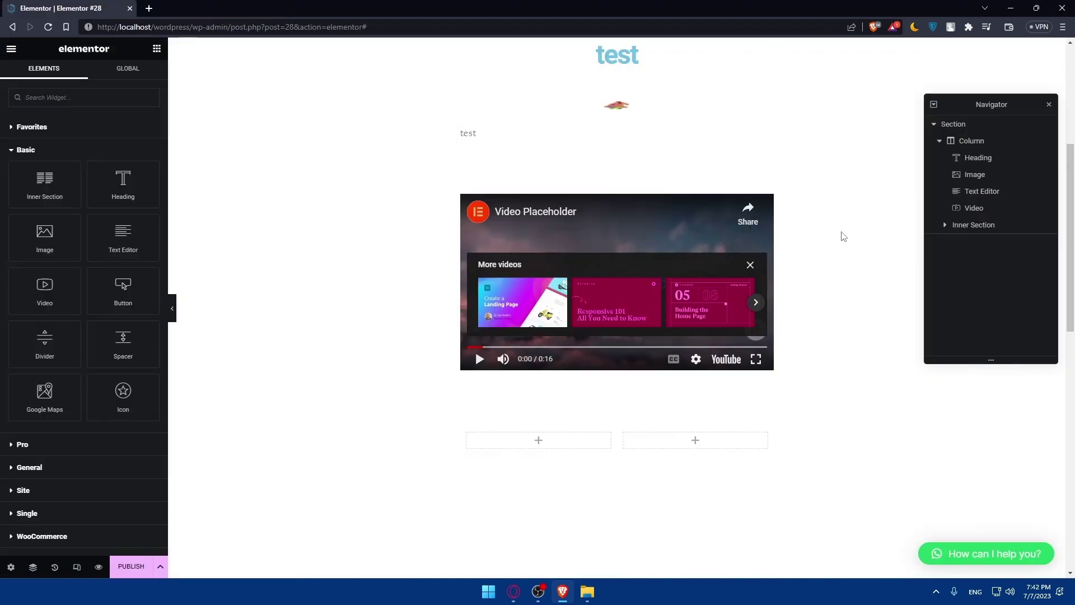
- Step through the Video, Image, Heading and Column entries in the Navigator
left_click(974, 208)
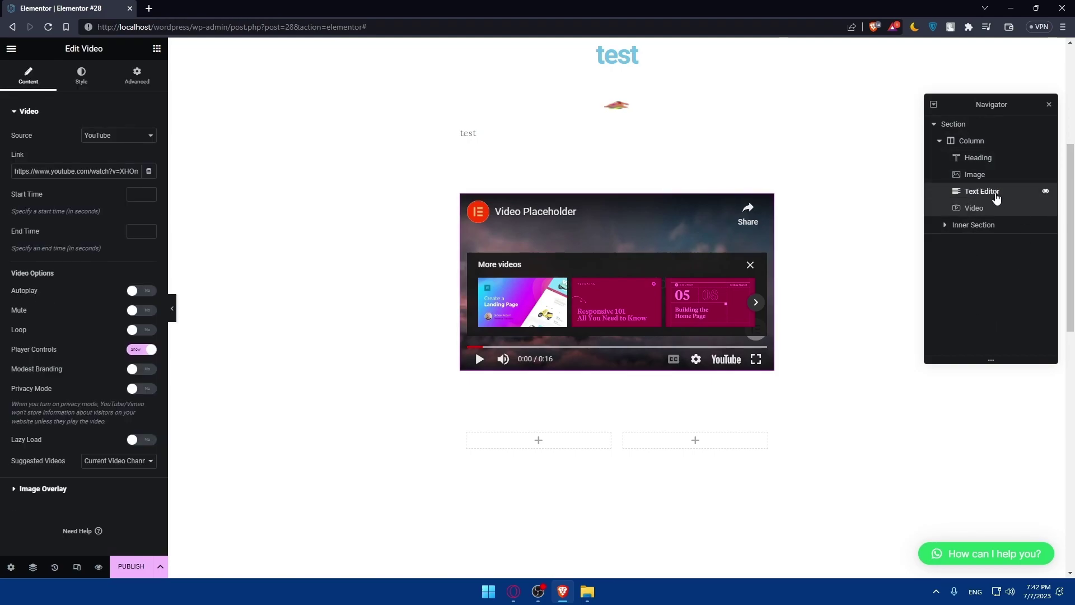
left_click(974, 174)
left_click(979, 158)
left_click(972, 141)
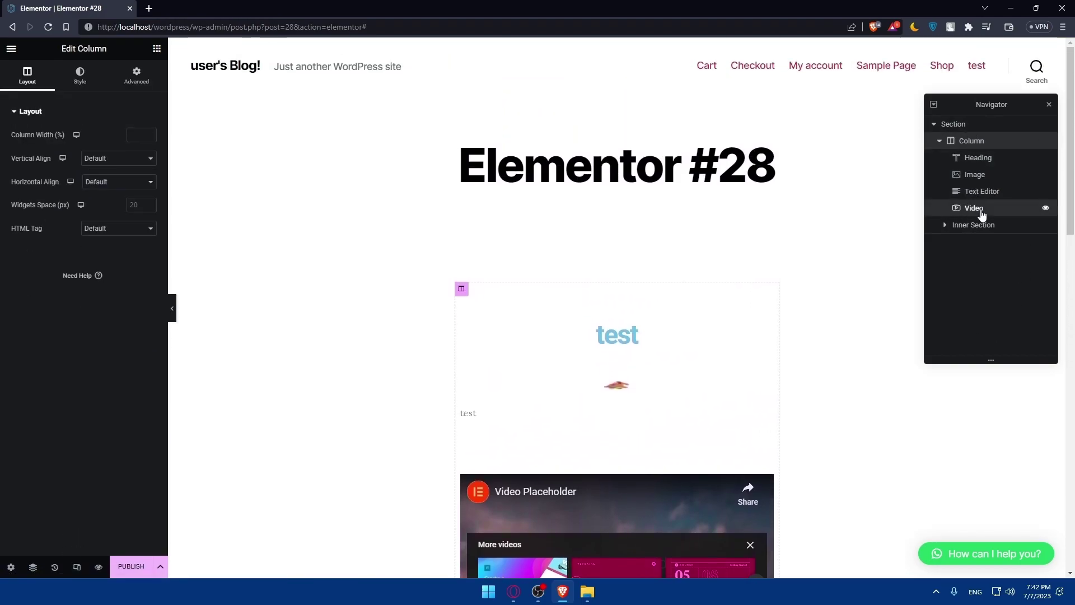
- Toggle the video's Autoplay on and back off, then scroll through its remaining options
left_click(975, 207)
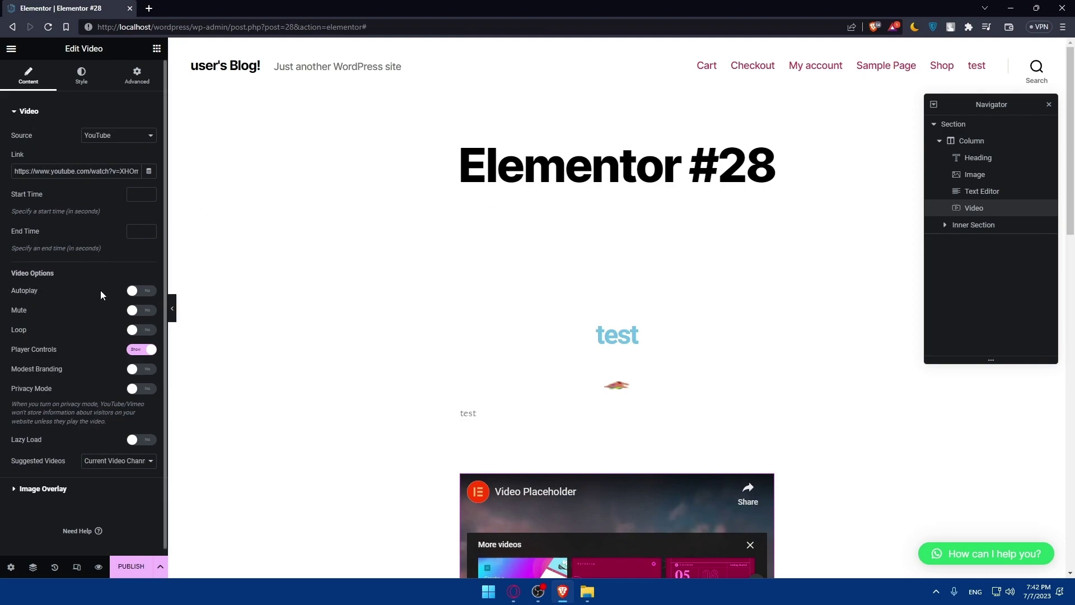
left_click(147, 291)
left_click(143, 292)
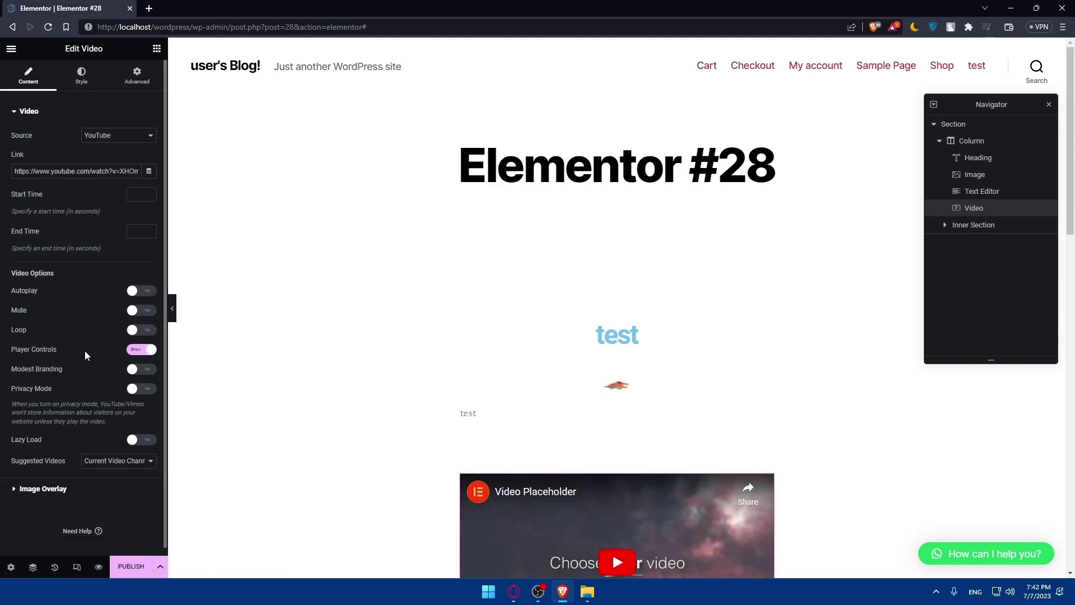
scroll(41, 304, "down", 1)
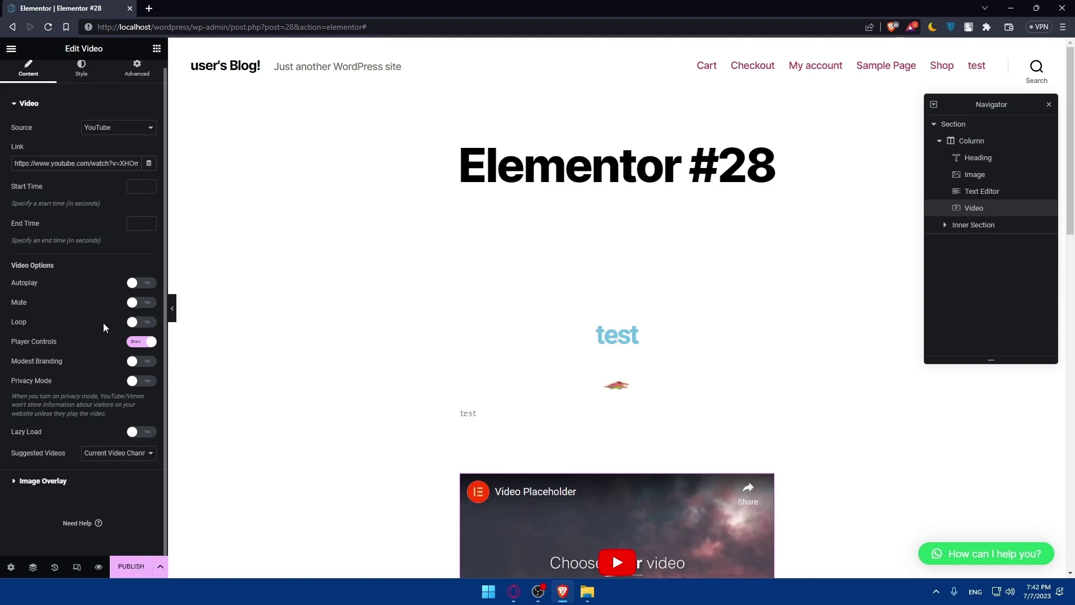
scroll(377, 434, "down", 3)
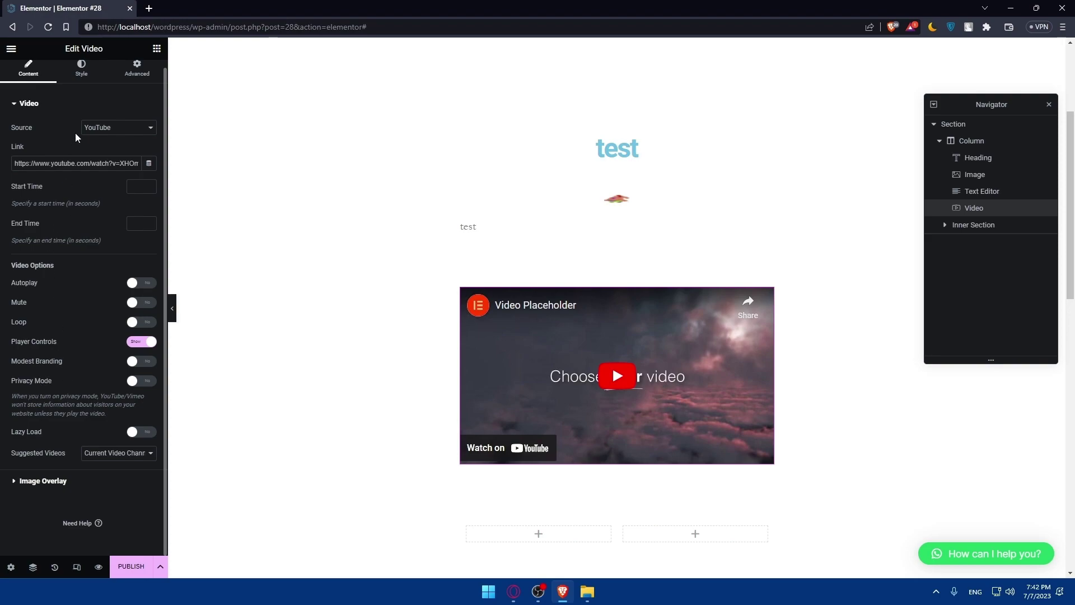
- Try 1:1, 9:16 and 4:3 aspect ratios before settling the video on 3:2
left_click(83, 76)
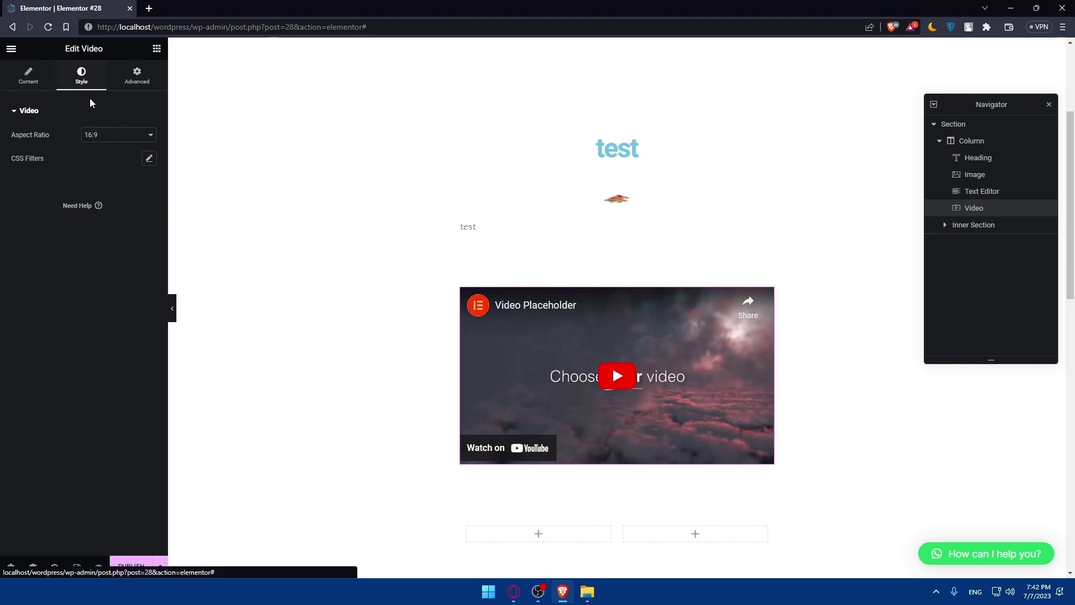
left_click(100, 140)
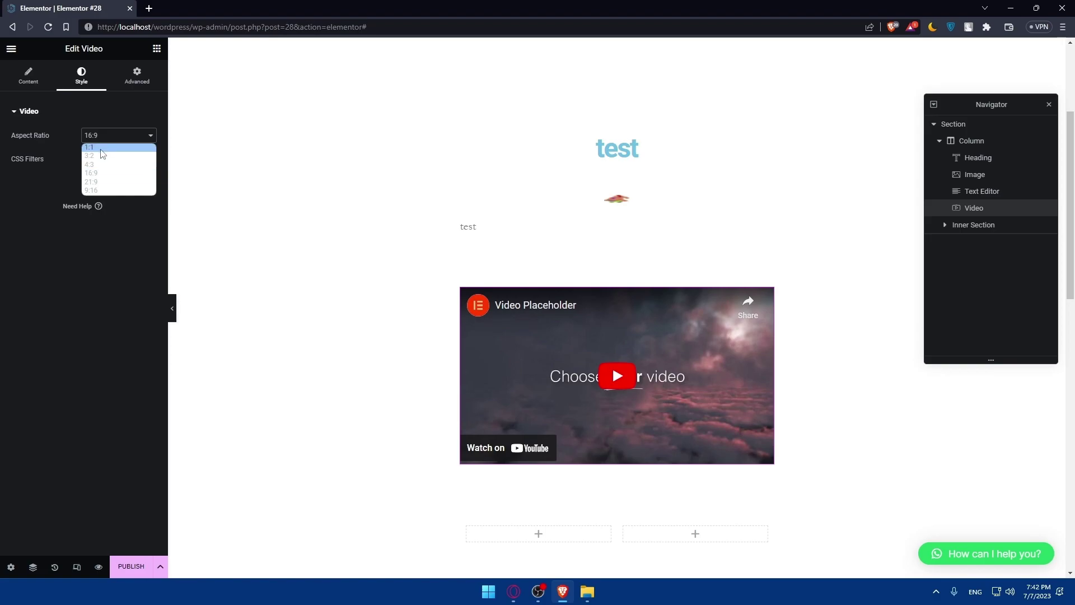
left_click(100, 147)
left_click(103, 141)
left_click(101, 190)
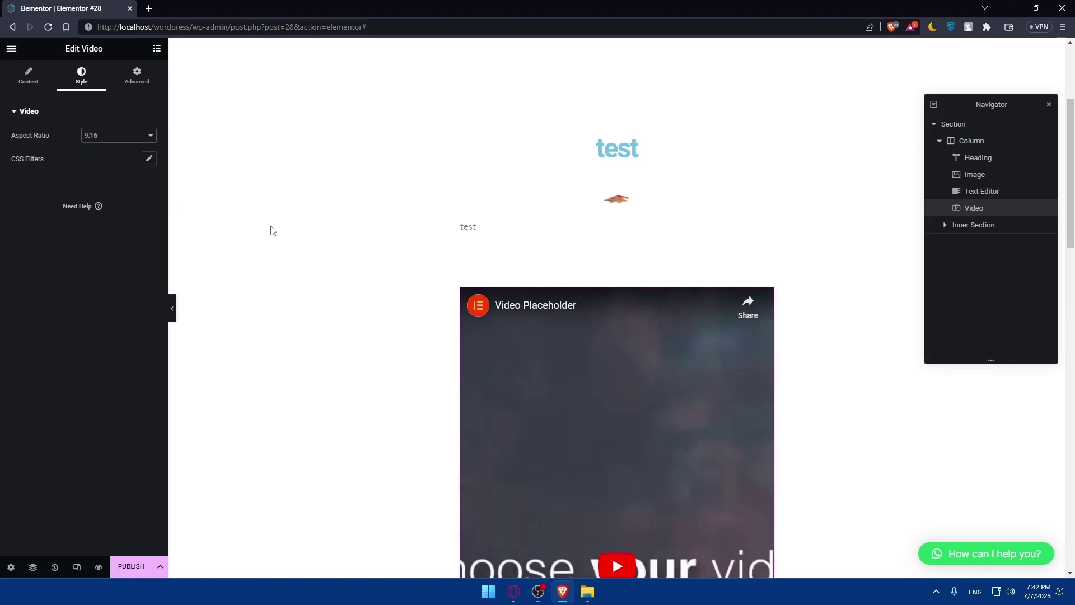
left_click(112, 140)
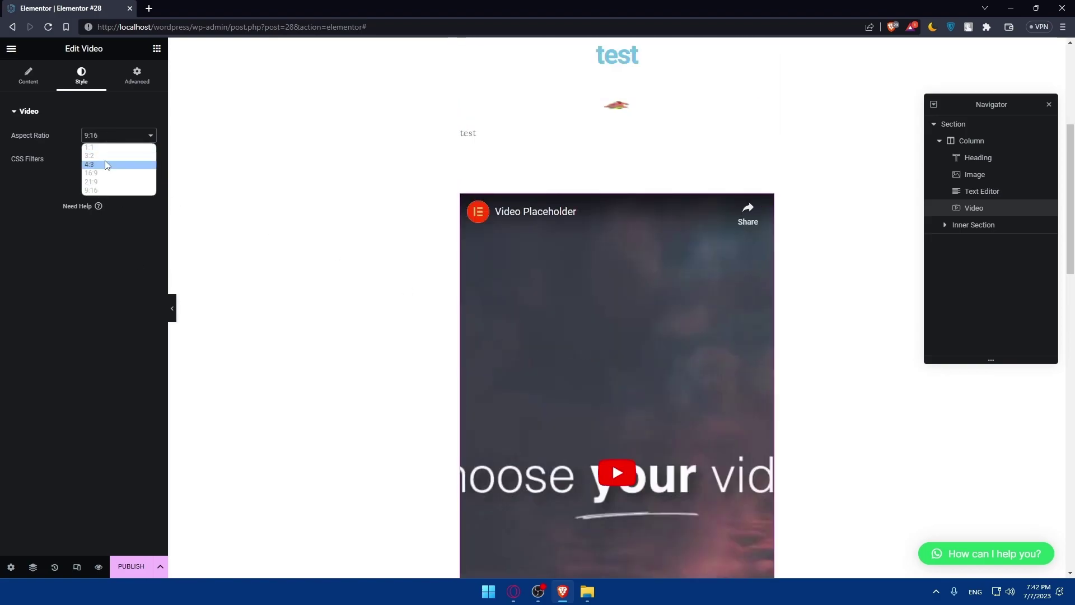
left_click(99, 164)
left_click(107, 138)
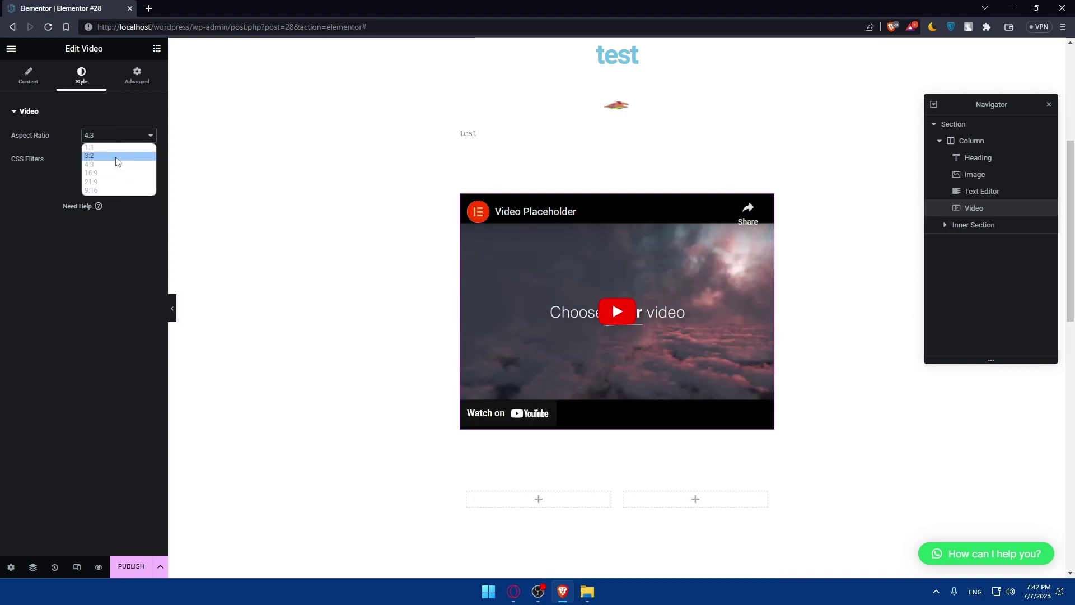
left_click(110, 156)
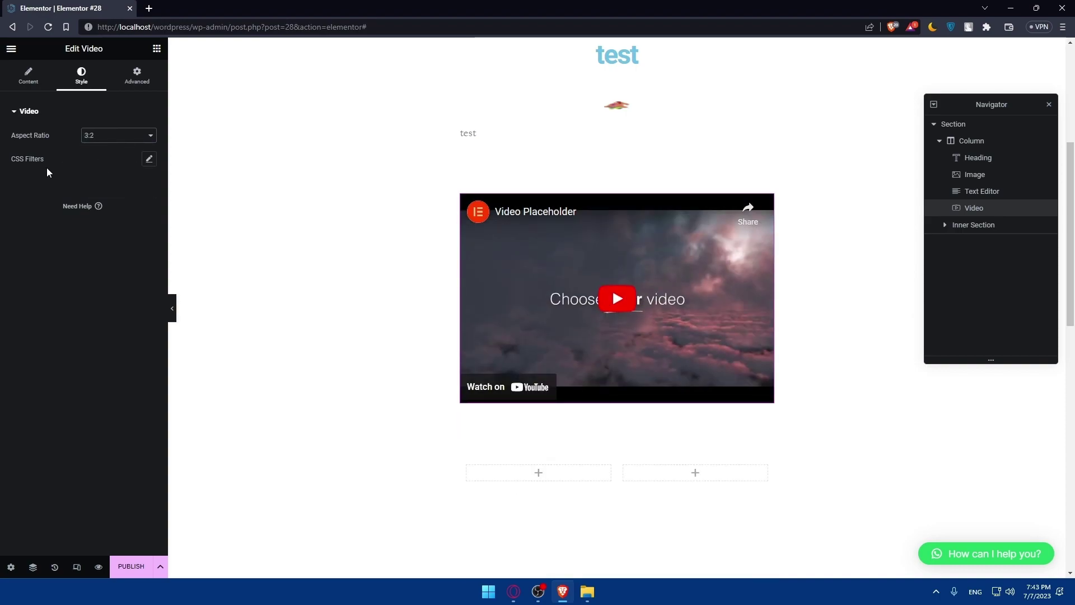
left_click(137, 75)
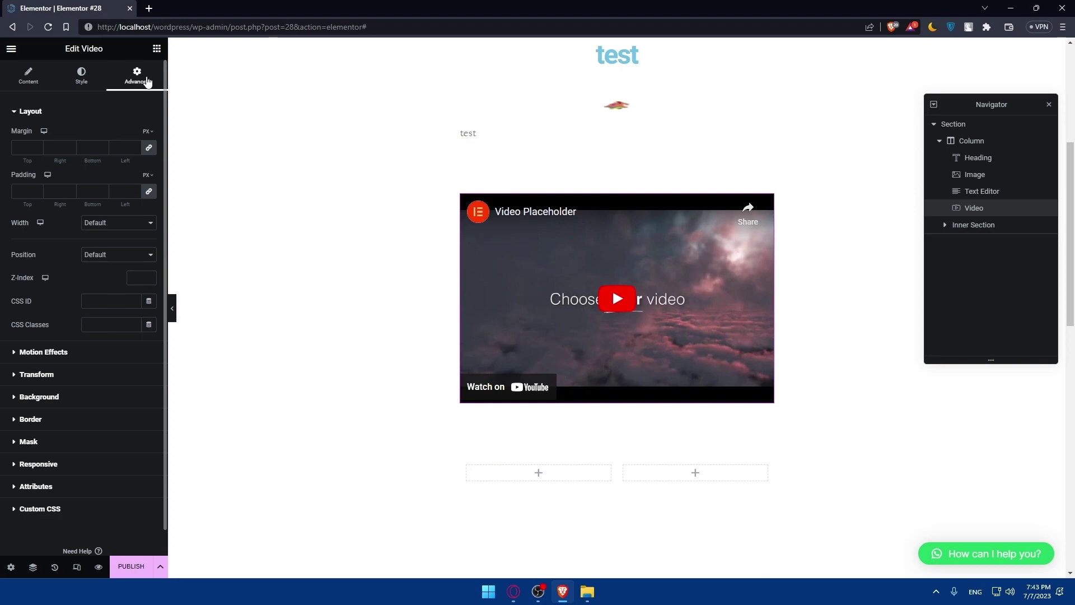
- Place a Button widget above the video and change its label from 'Click here' to 'test'
left_click(156, 49)
left_click_drag(106, 293, 598, 183)
left_click_drag(122, 288, 582, 184)
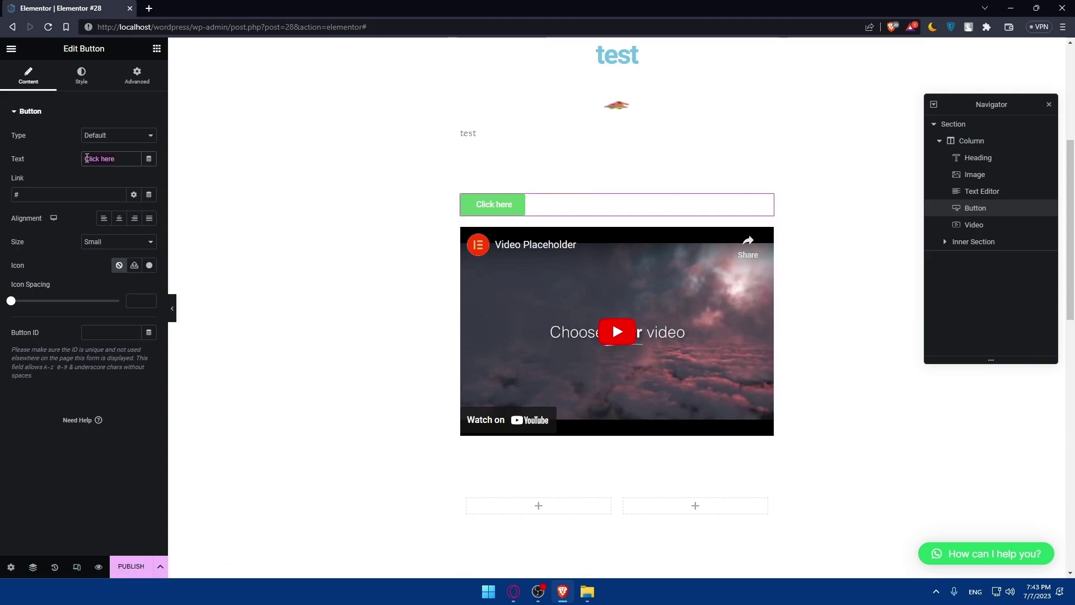
key("BackSpace")
type("test")
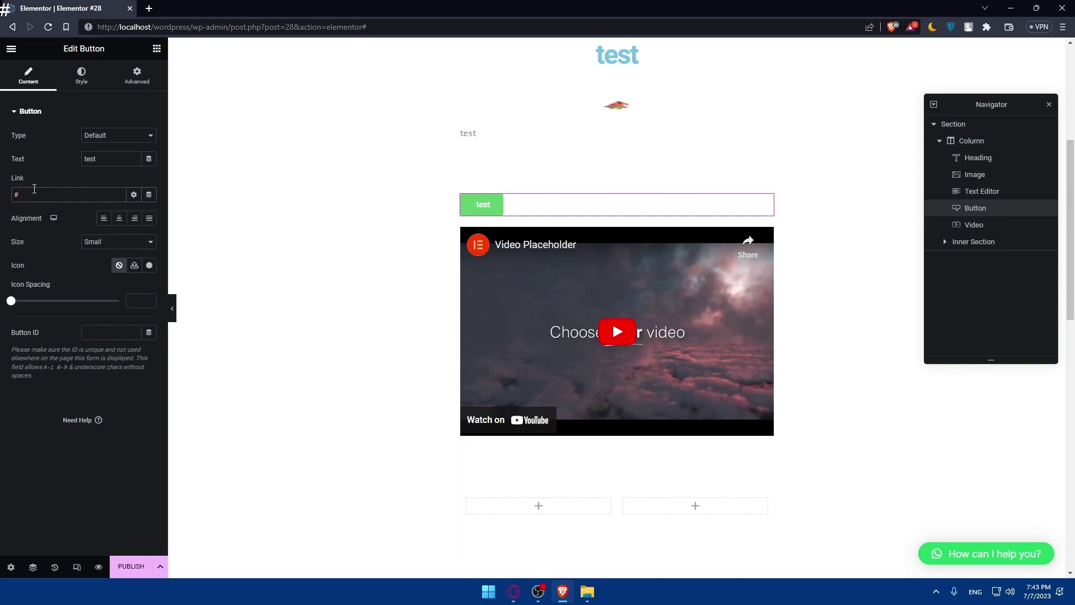
- Justify the button full-width, make it Success type, and set icon spacing to 19
left_click(119, 218)
left_click(103, 218)
left_click(135, 217)
left_click(149, 218)
left_click(115, 140)
left_click(110, 163)
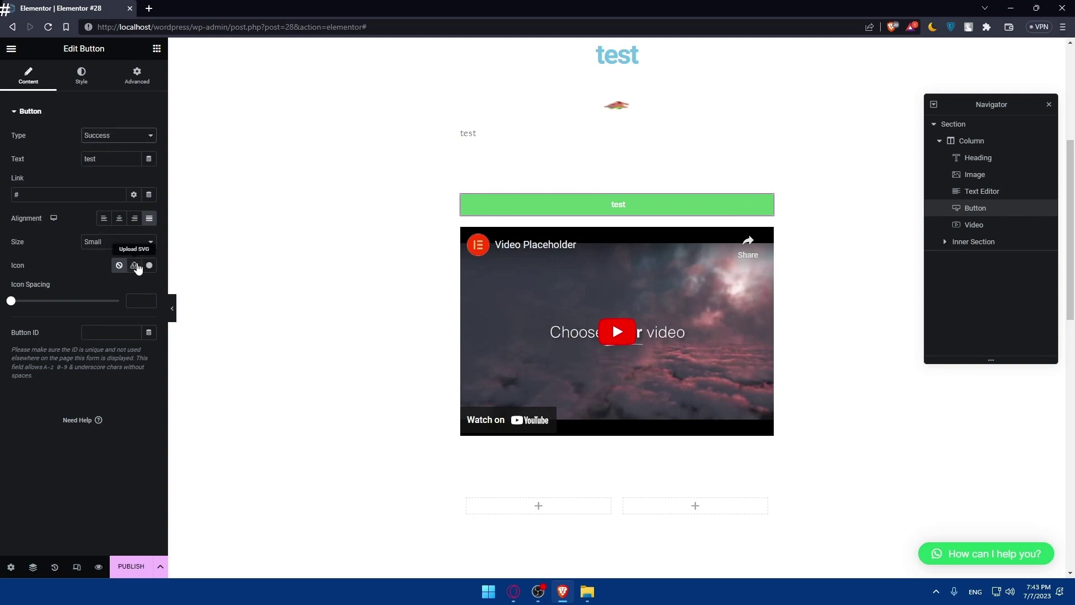
left_click_drag(17, 301, 51, 304)
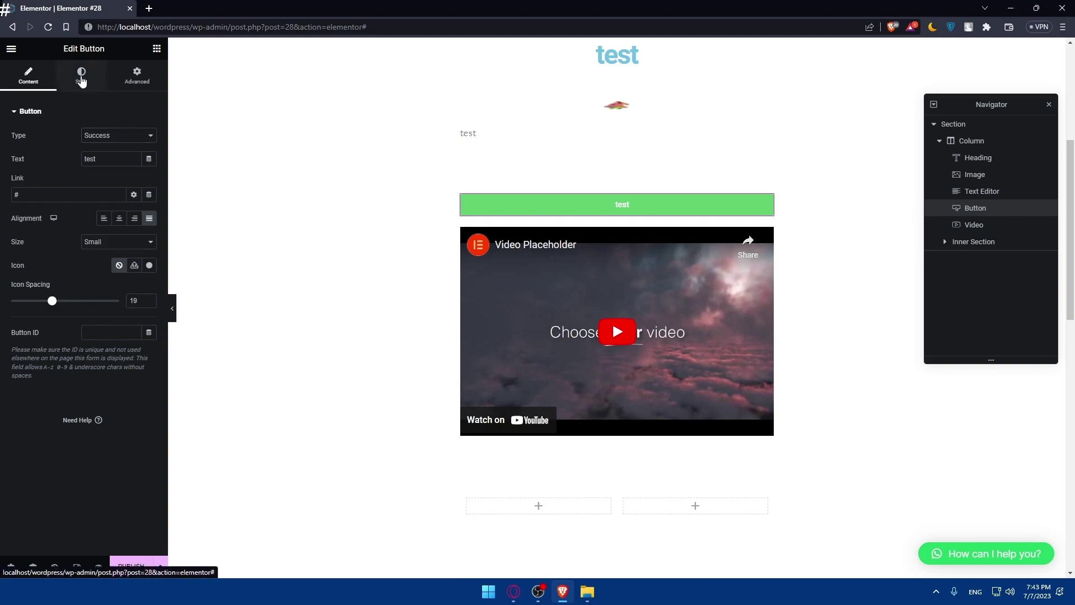
left_click(81, 76)
left_click(157, 49)
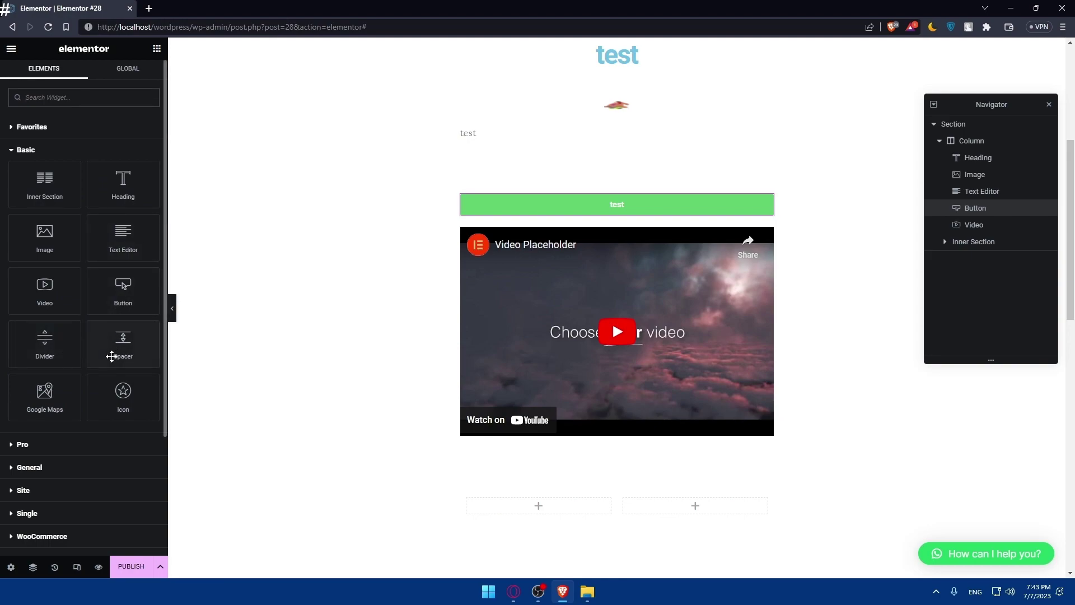
- Clear the widget search and drop a Google Maps widget between the button and video
type("-")
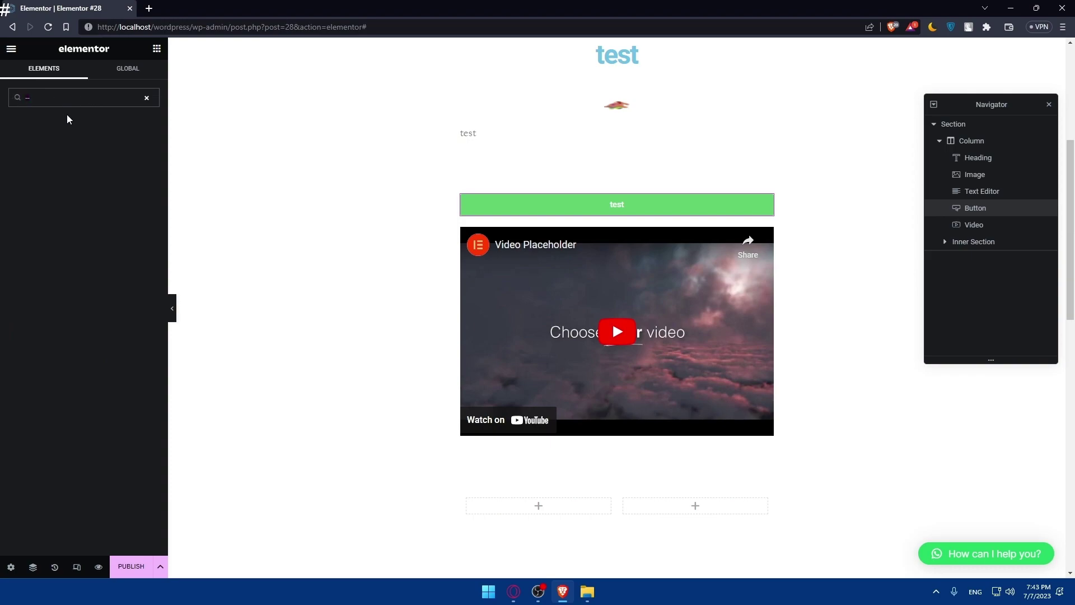
key("BackSpace")
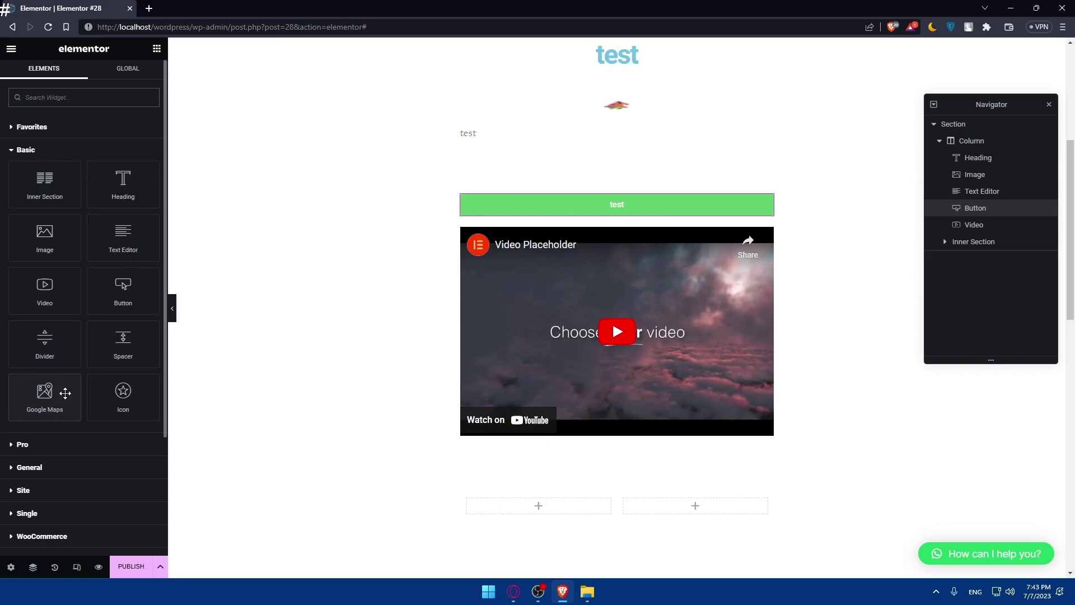
left_click_drag(44, 397, 604, 270)
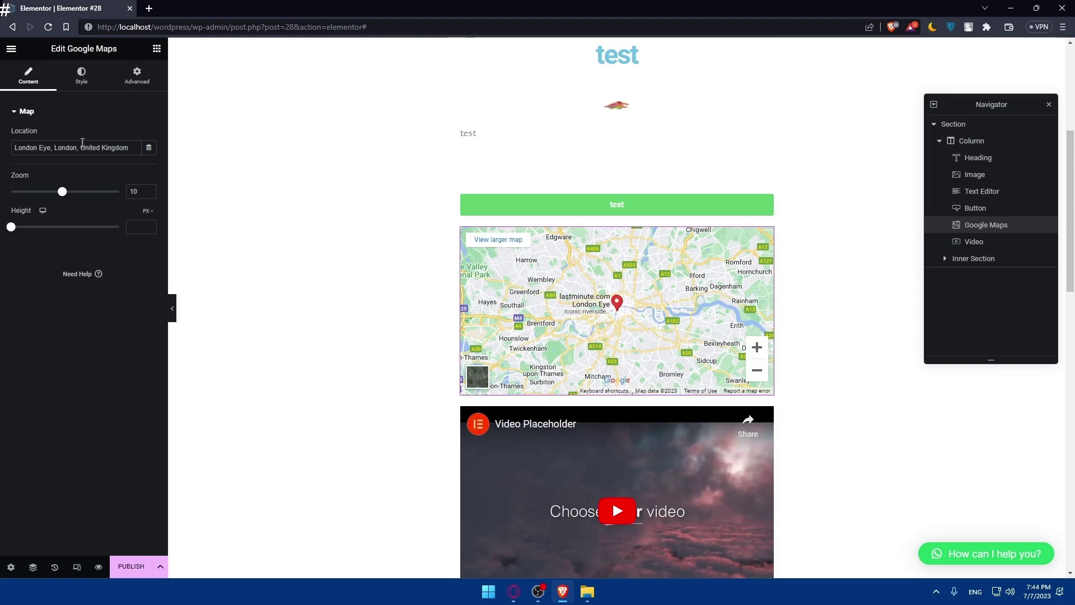
- Add an Icon widget with a star above the map and review its Style and Advanced settings
left_click(157, 48)
left_click_drag(144, 394, 578, 257)
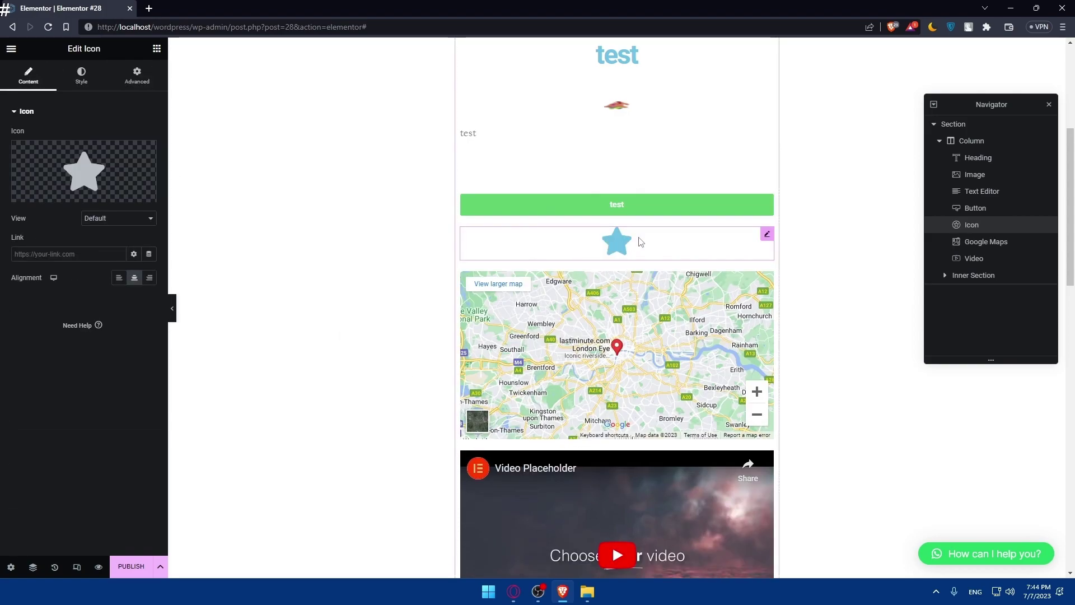
left_click(68, 87)
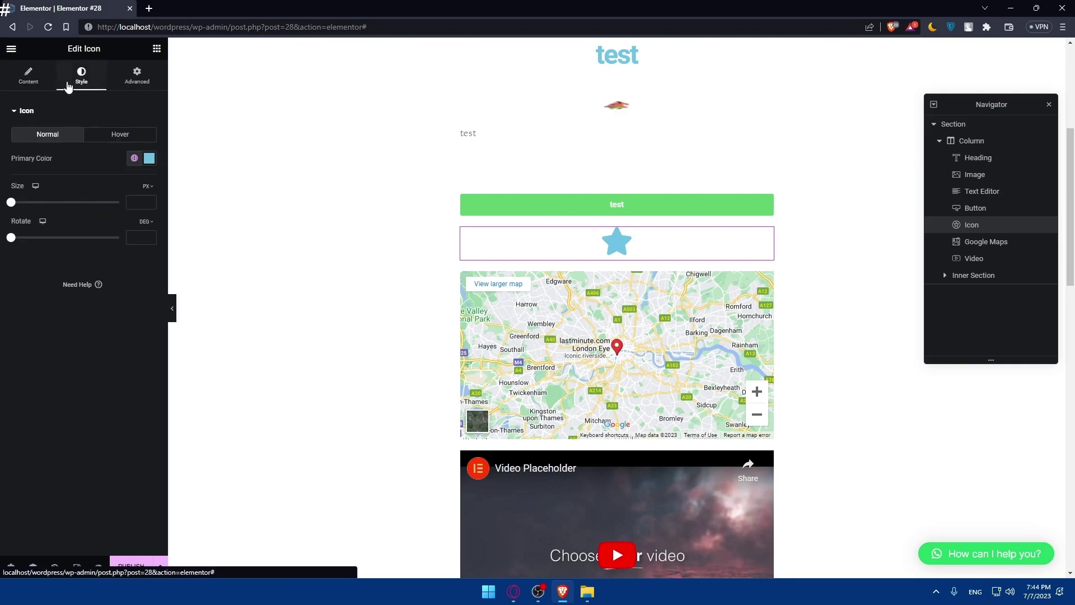
left_click(135, 78)
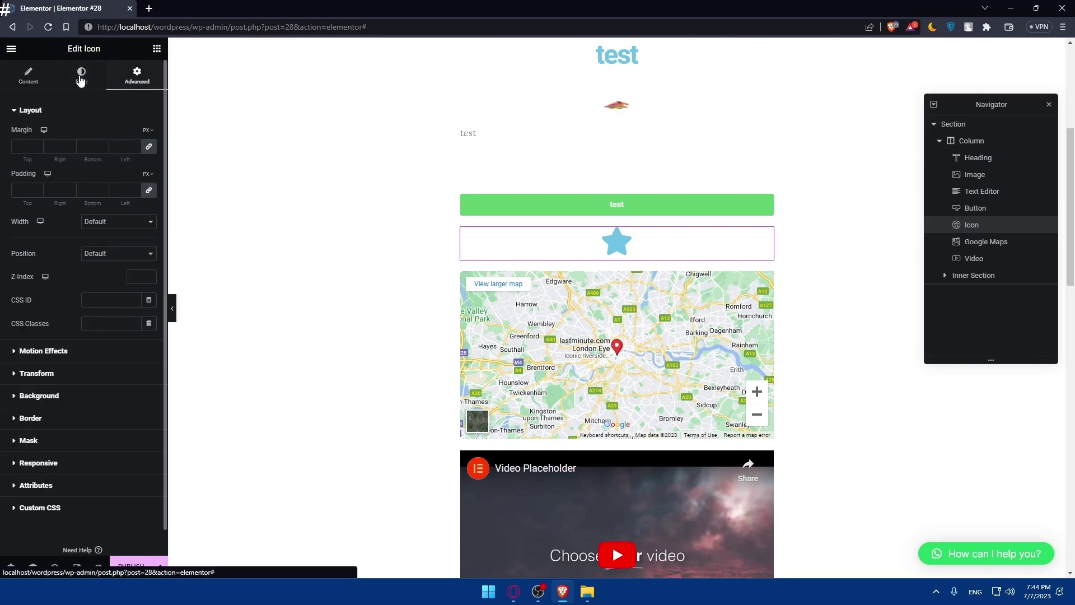
- Select the whole section in the Navigator and delete it with all its widgets
left_click(156, 49)
left_click(960, 126)
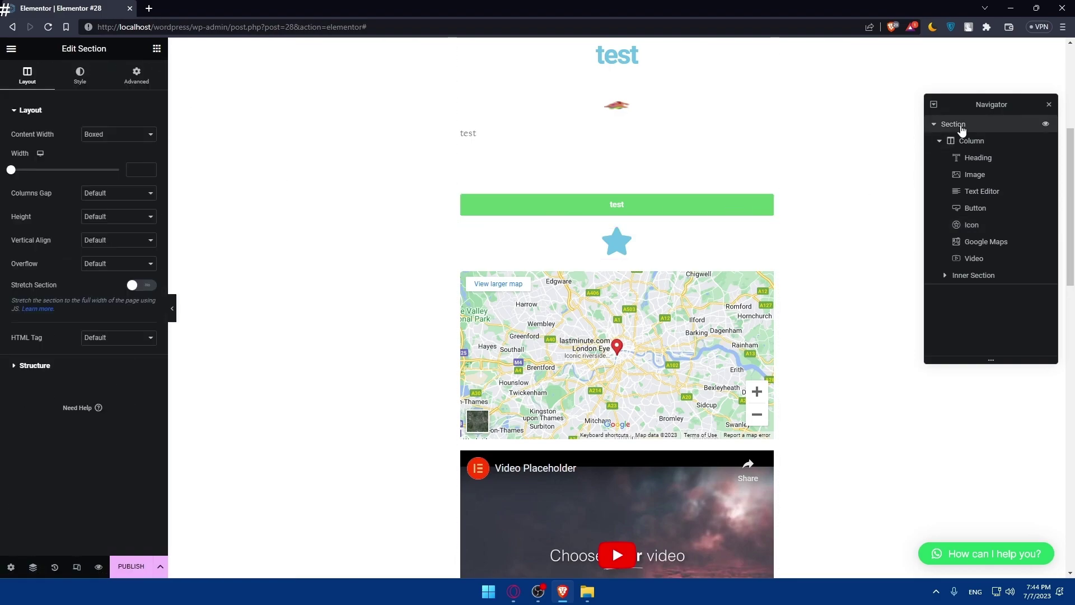
key("Delete")
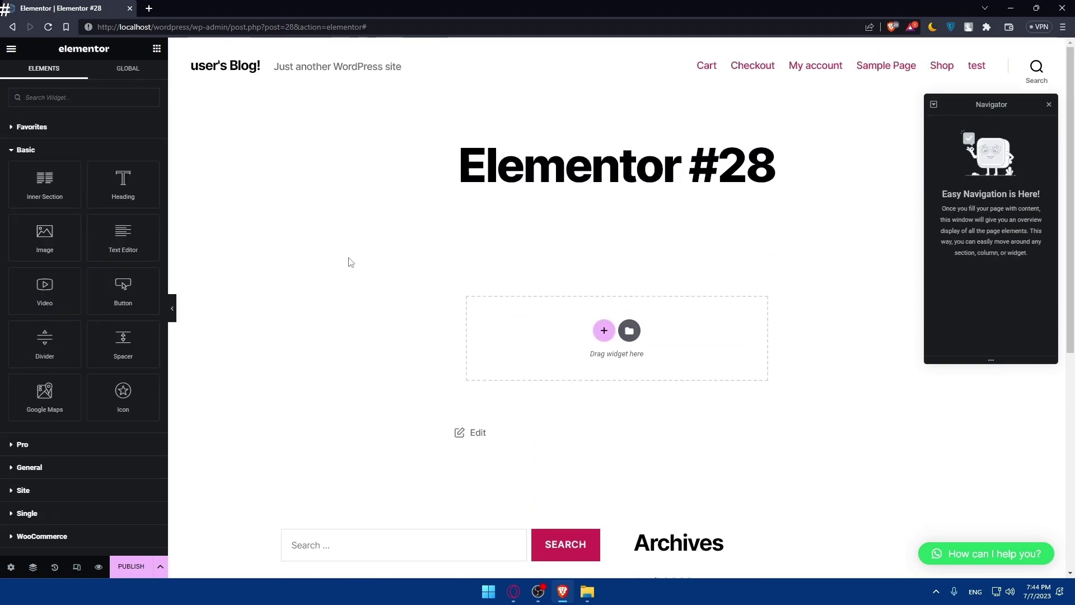